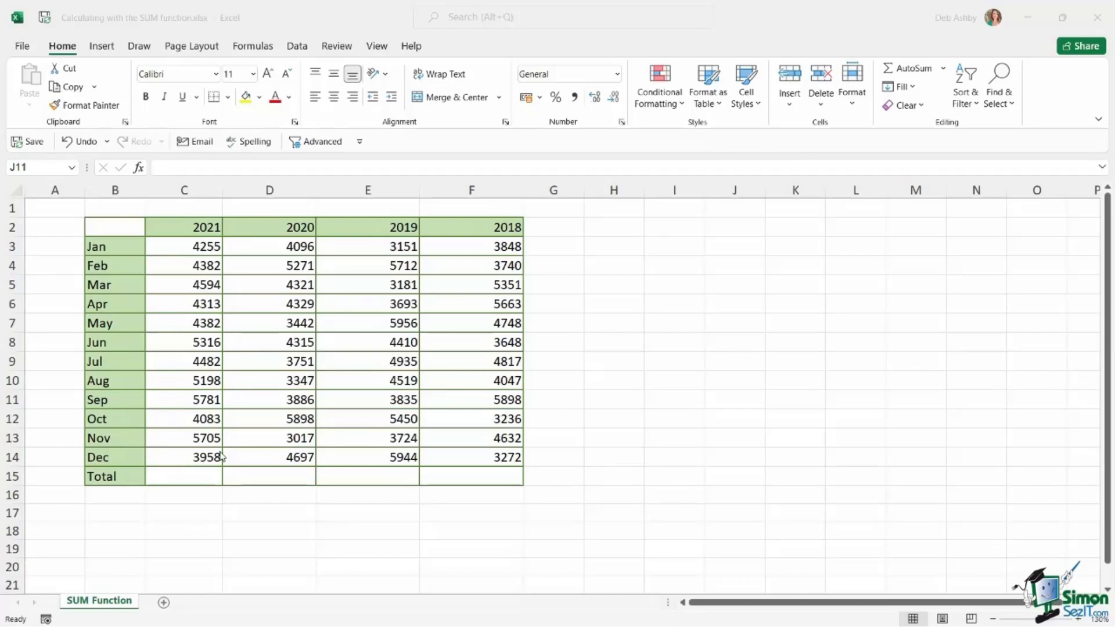
{"action": "left_click", "coordinate": [181, 477]}
{"action": "left_click", "coordinate": [241, 477]}
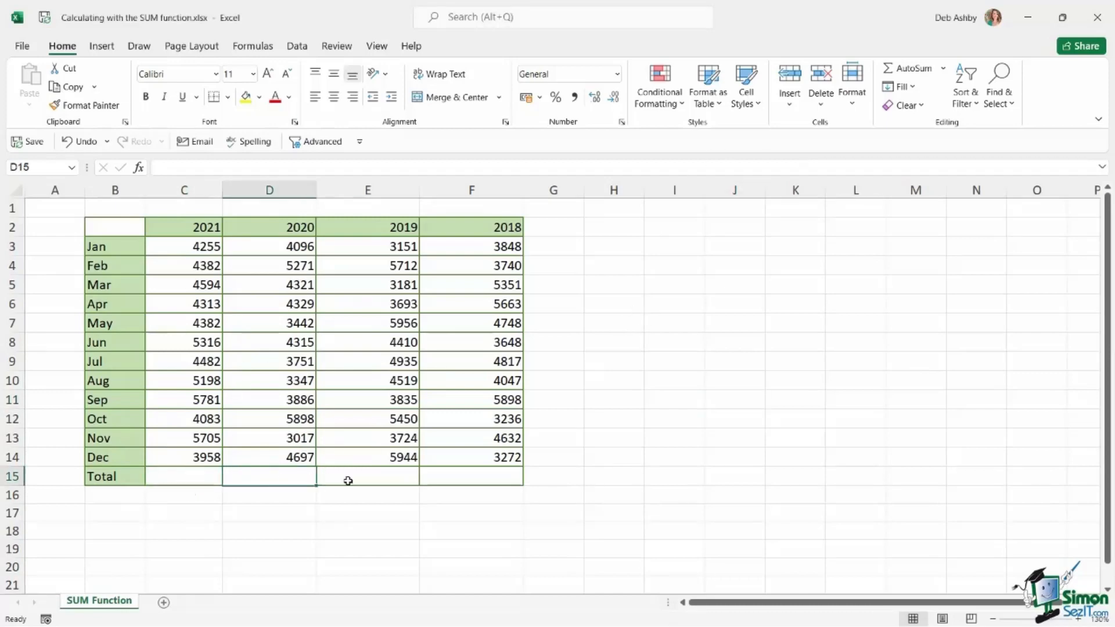
{"action": "left_click", "coordinate": [348, 480]}
{"action": "left_click", "coordinate": [476, 484]}
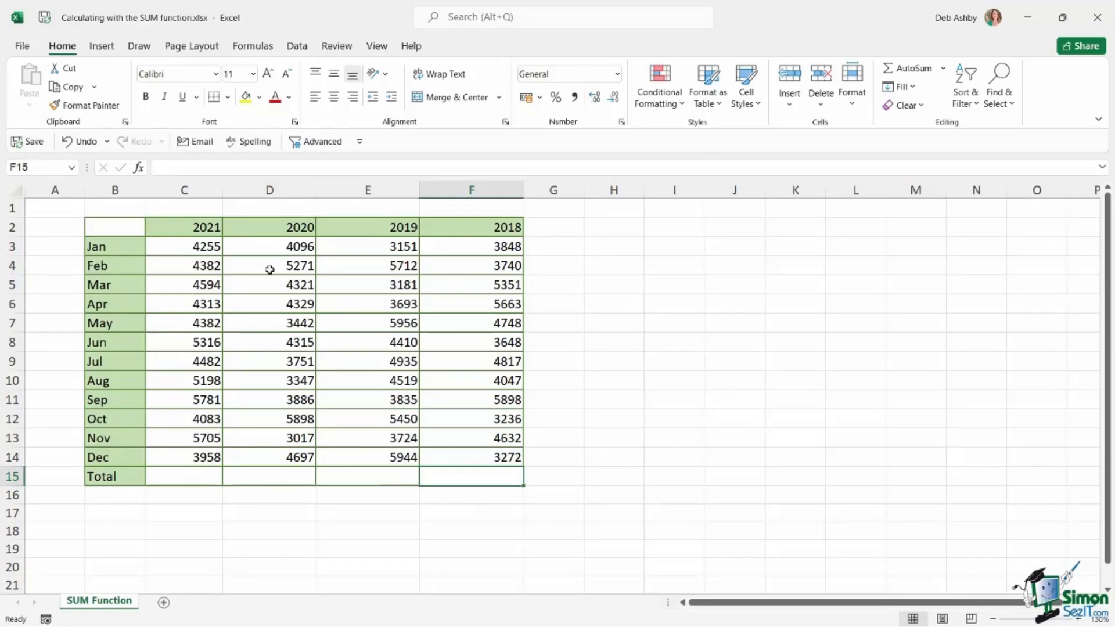
Total the 2021 column in cell C15 with the formula =SUM(C3:C14)
{"action": "left_click", "coordinate": [179, 476]}
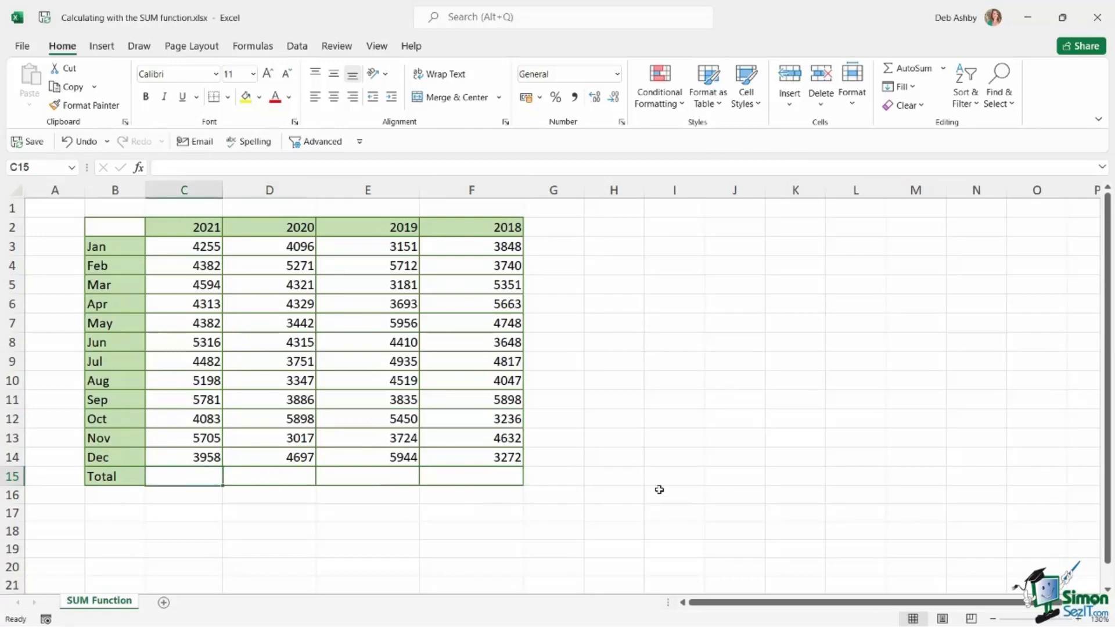
{"action": "type", "text": "="}
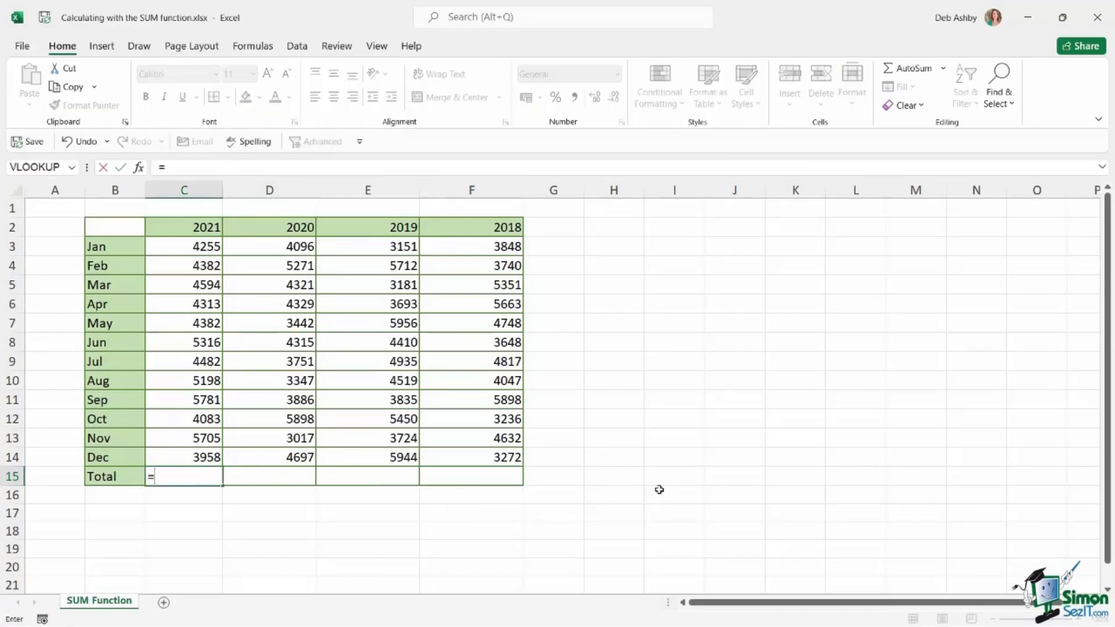
{"action": "type", "text": "S"}
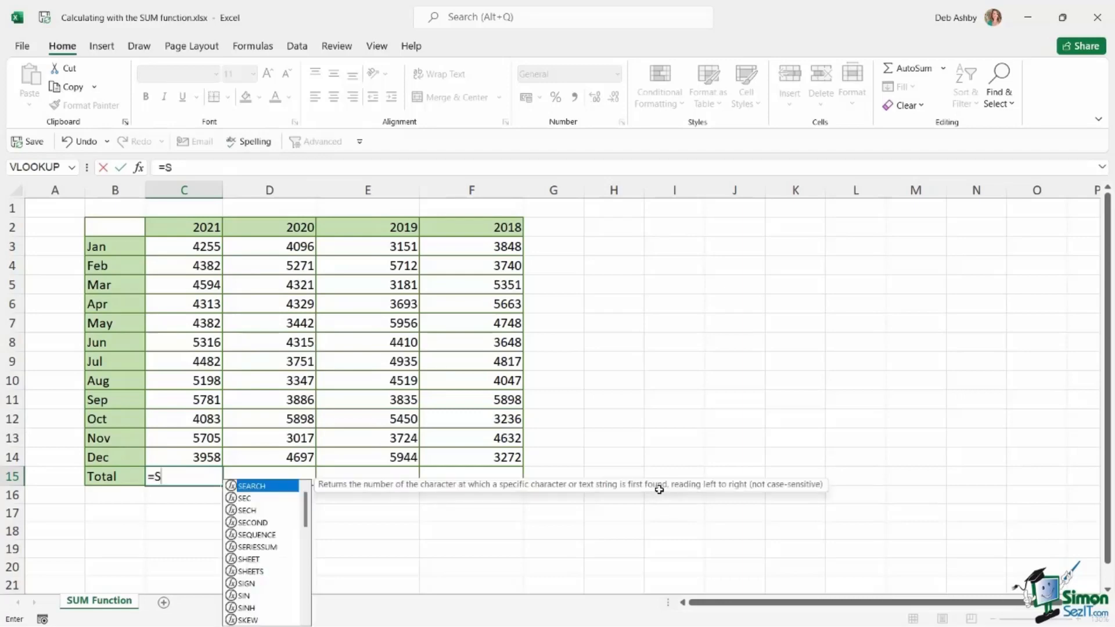
{"action": "type", "text": "UM"}
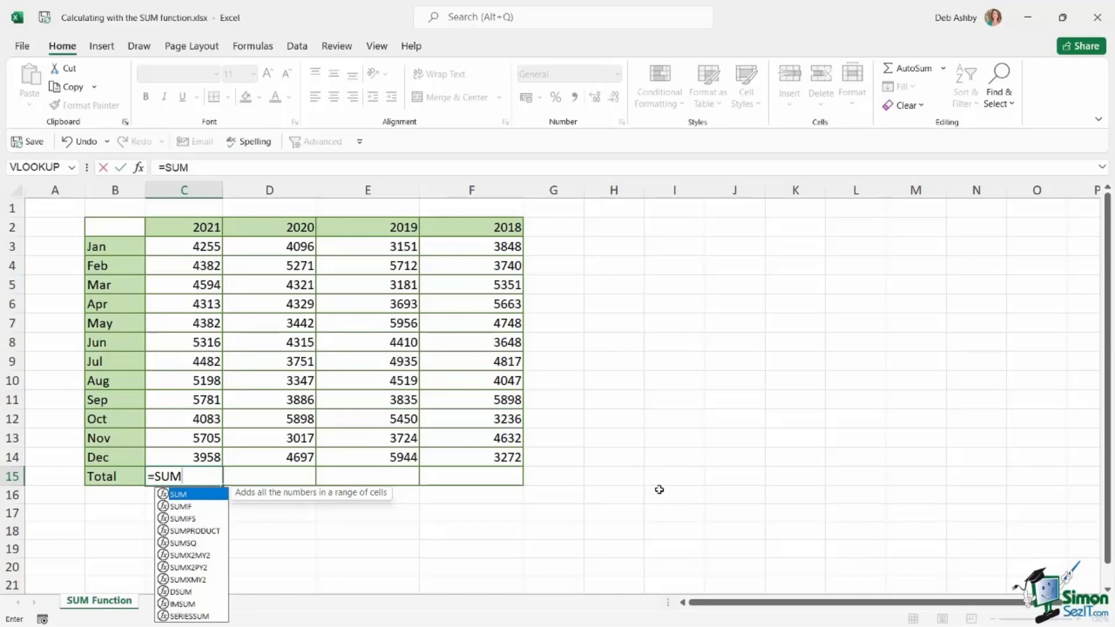
{"action": "type", "text": "("}
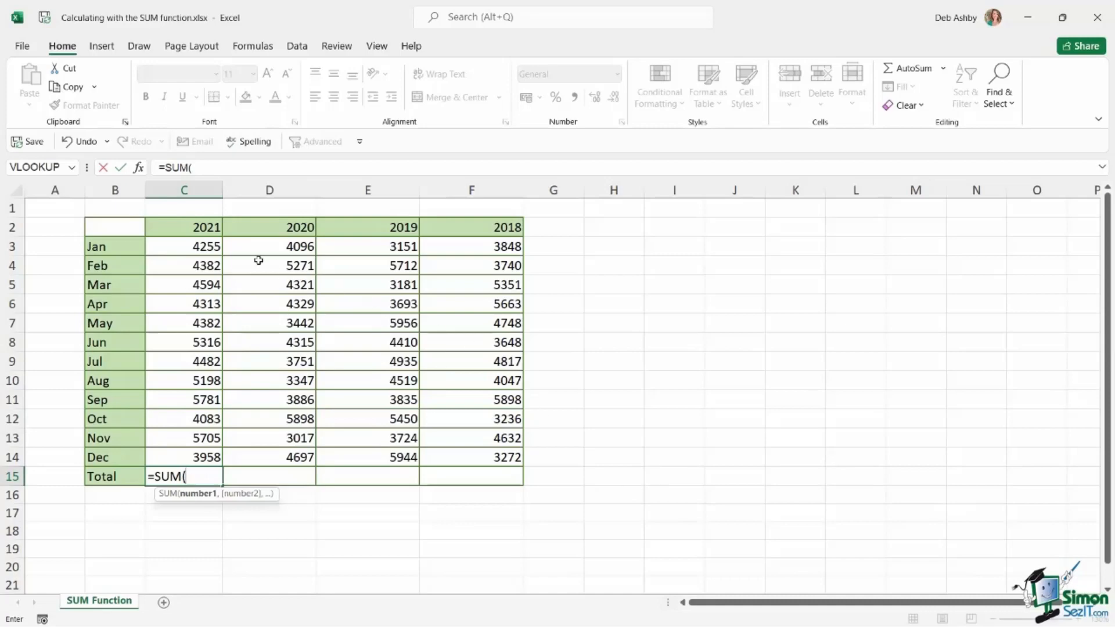
{"action": "left_click_drag", "start_coordinate": [198, 246], "coordinate": [201, 458]}
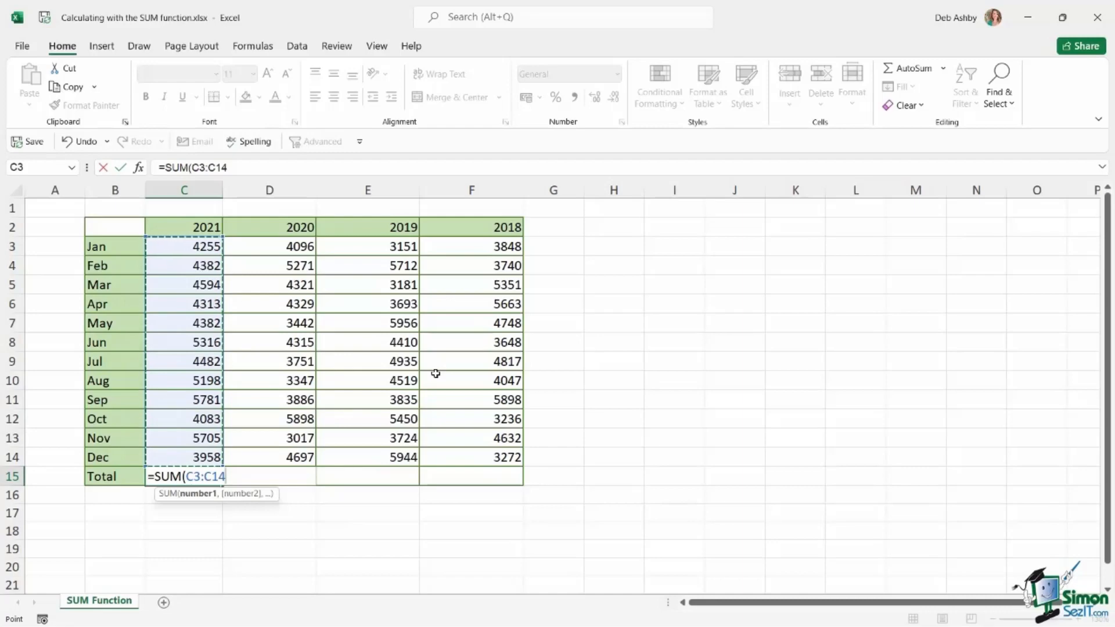
{"action": "type", "text": ")"}
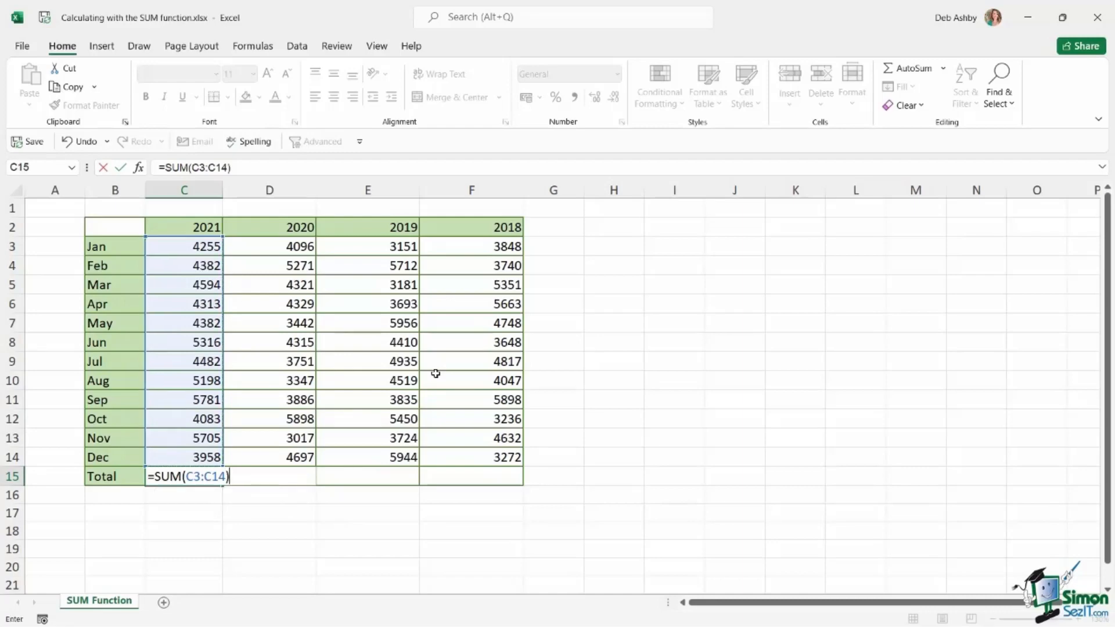
{"action": "key", "text": "Return"}
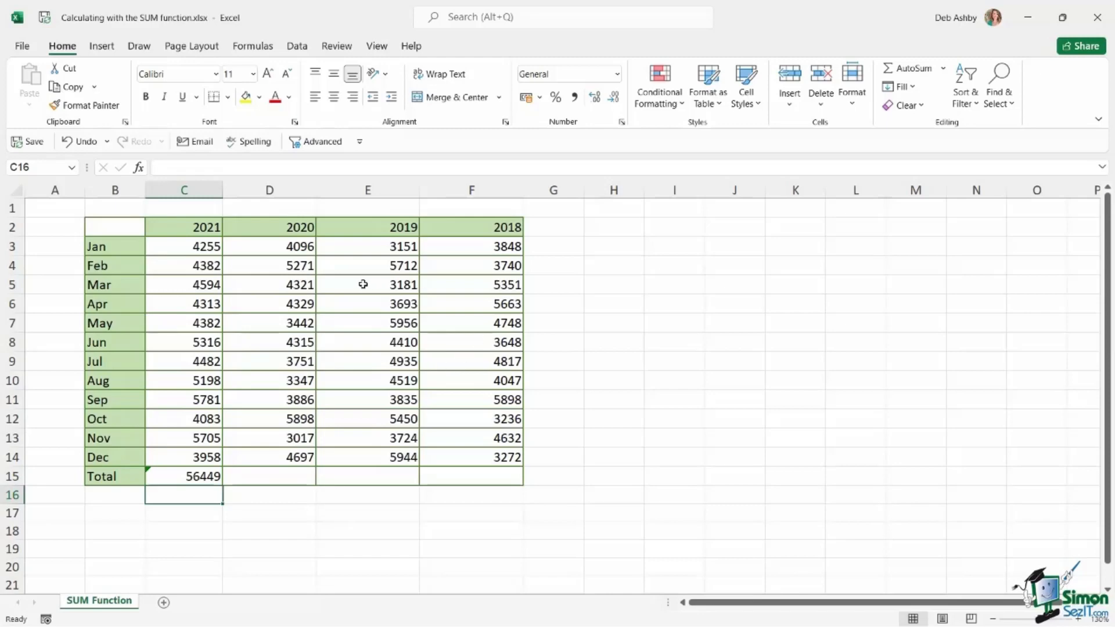
{"action": "left_click", "coordinate": [280, 477]}
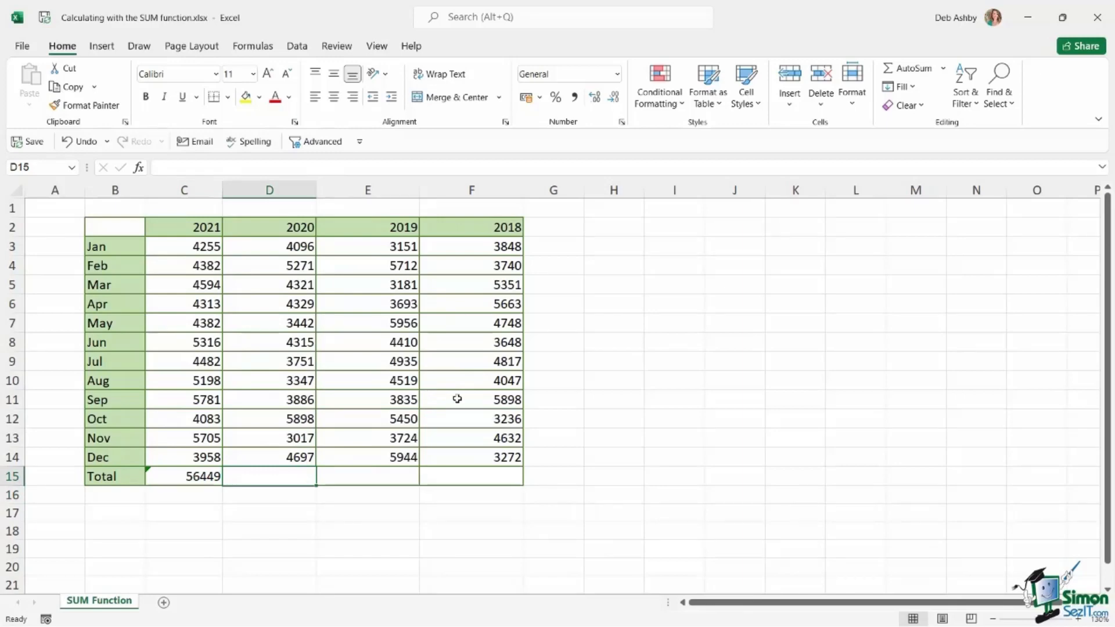
{"action": "type", "text": "=SU"}
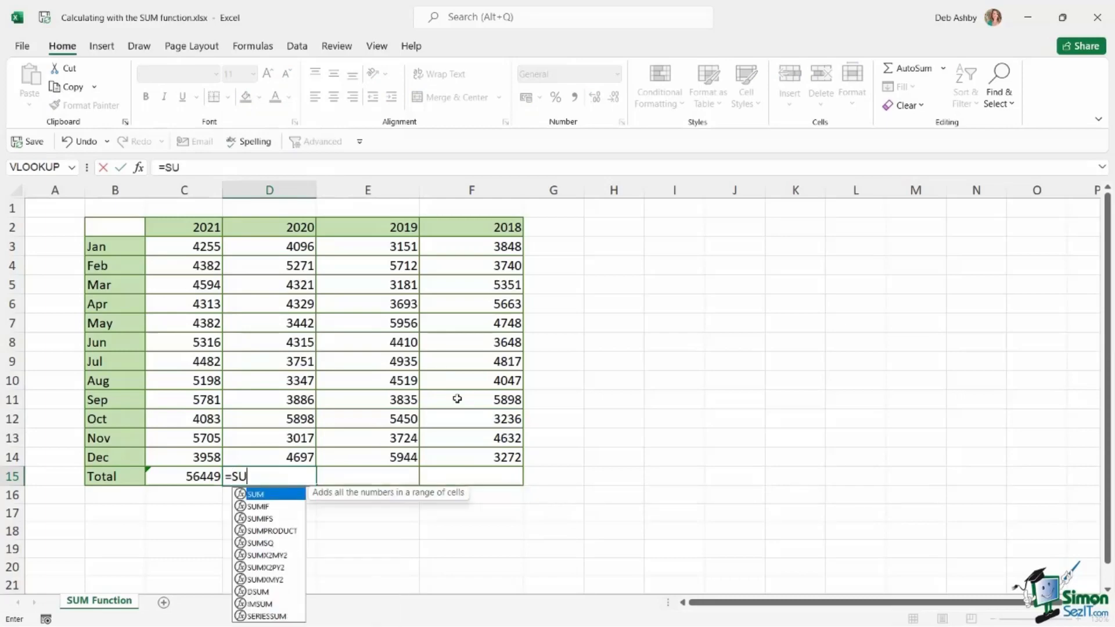
{"action": "key", "text": "BackSpace"}
{"action": "key", "text": "BackSpace"}
{"action": "key", "text": "BackSpace"}
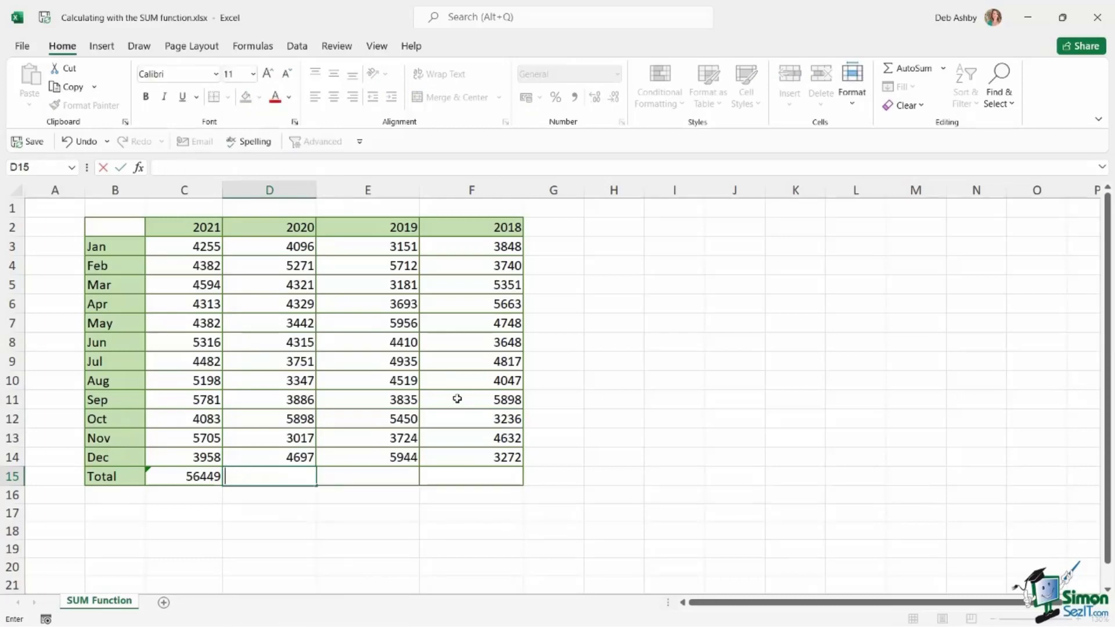
{"action": "key", "text": "Escape"}
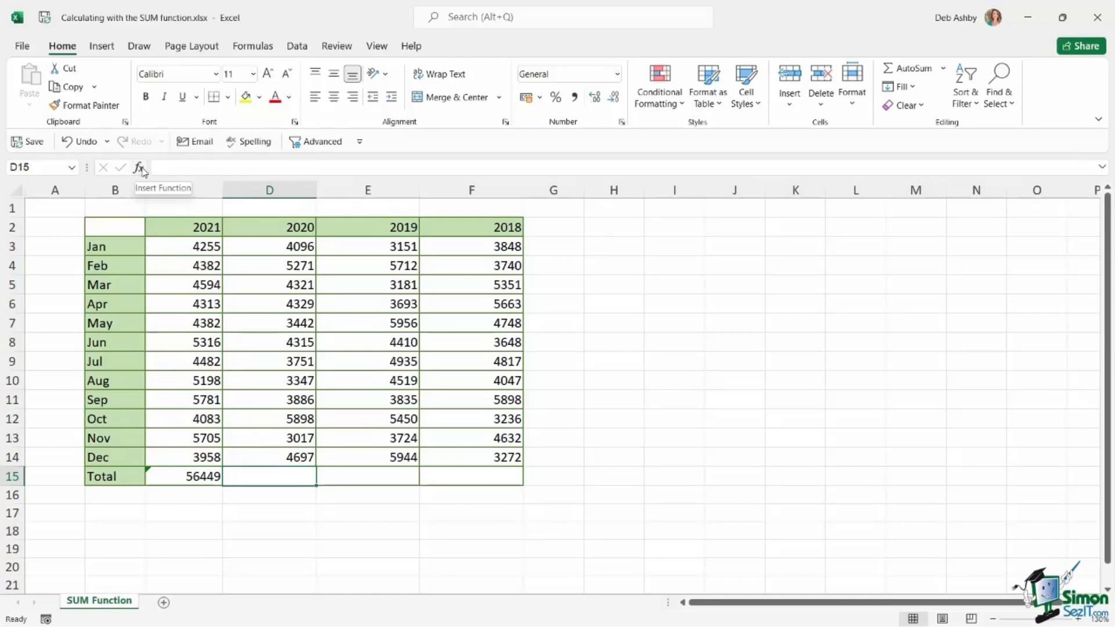
Start inserting a function in the 2020 total cell D15 and list the functions of all categories
{"action": "left_click", "coordinate": [240, 51]}
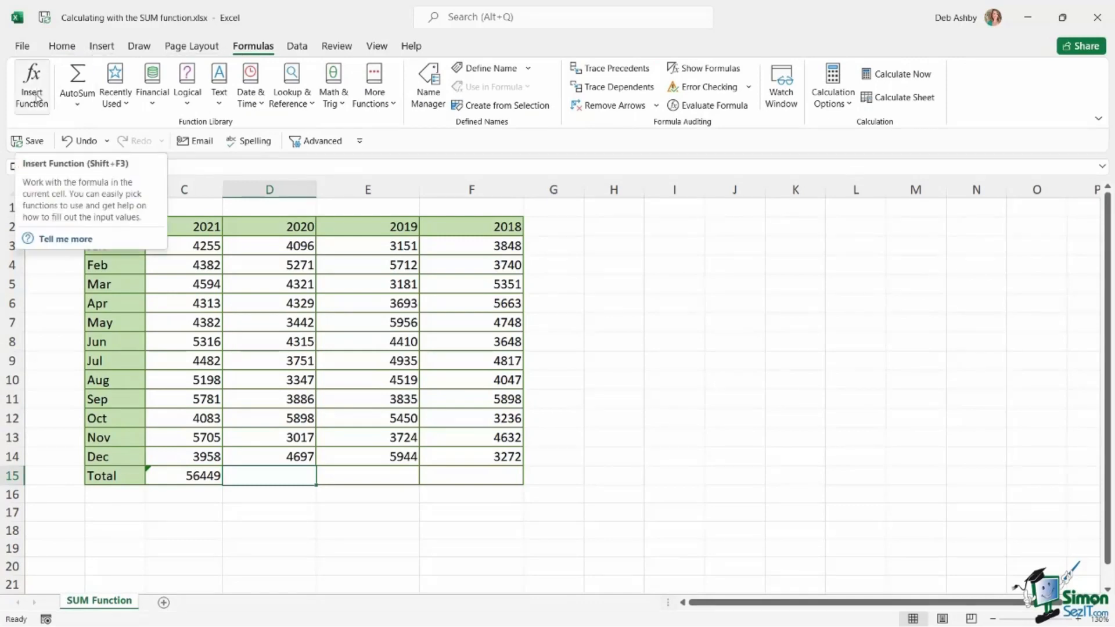
{"action": "left_click", "coordinate": [36, 98]}
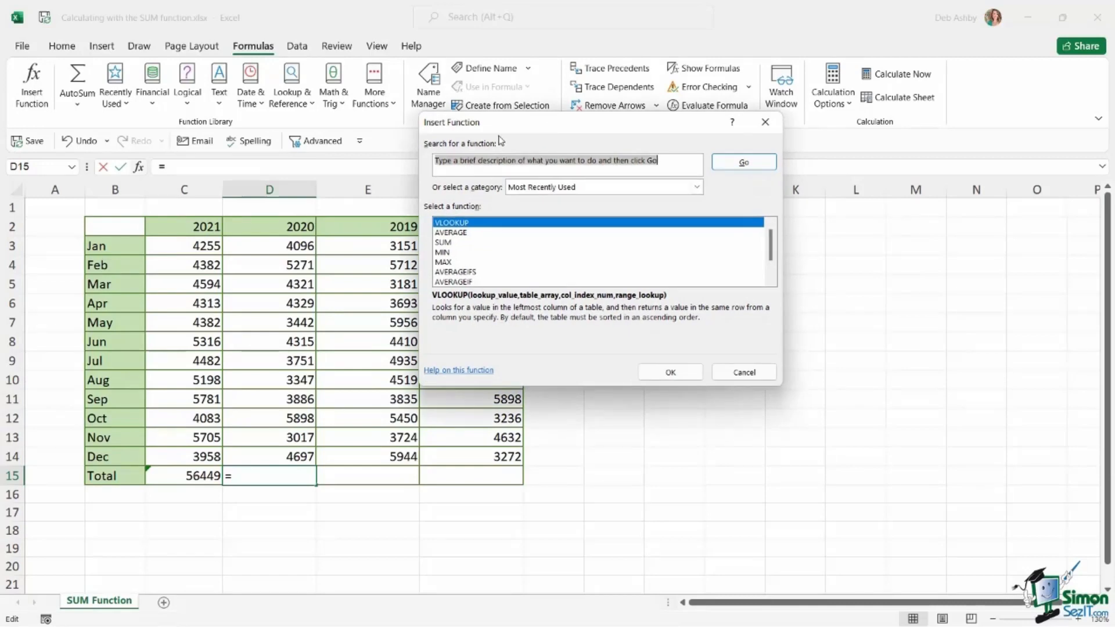
{"action": "left_click_drag", "start_coordinate": [501, 123], "coordinate": [635, 125]}
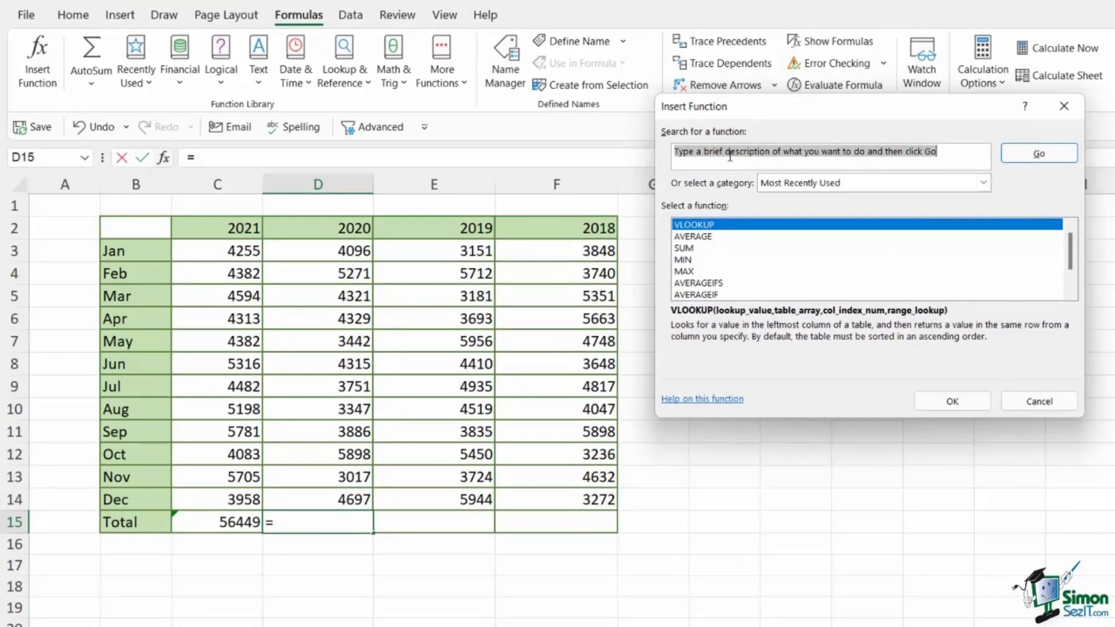
{"action": "left_click", "coordinate": [985, 183]}
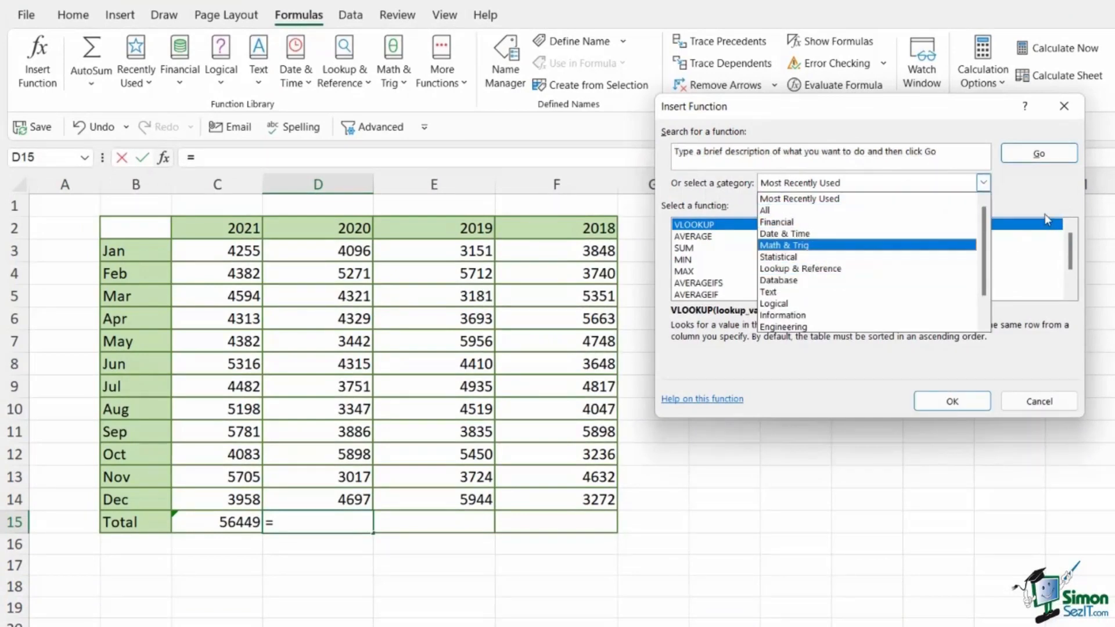
{"action": "left_click", "coordinate": [869, 211]}
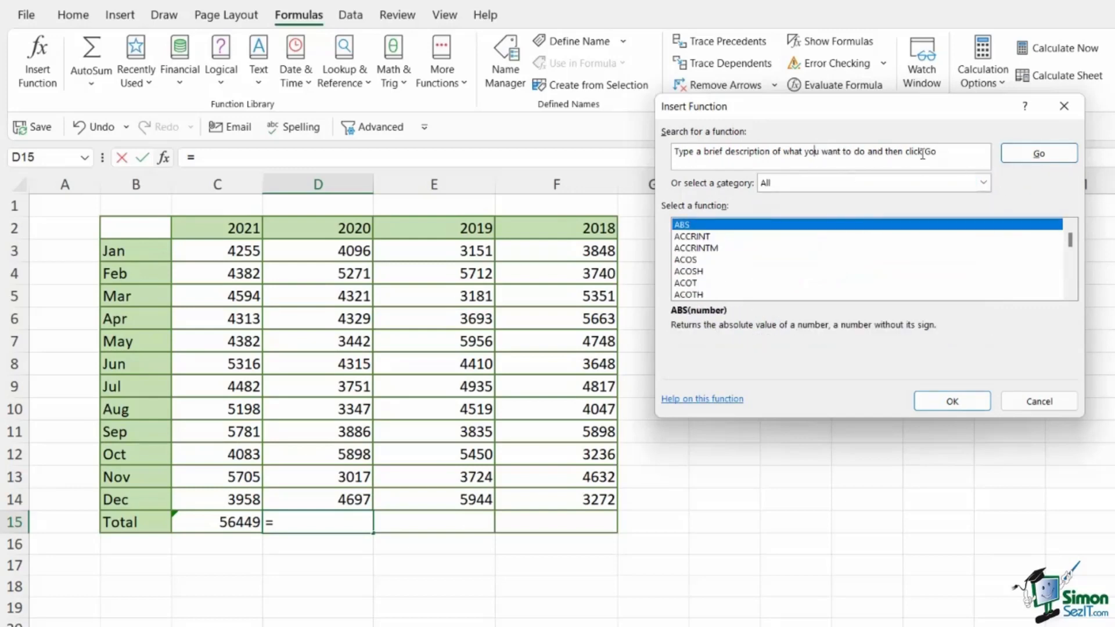
Search the function list for "add numbers" and choose the SUM function for cell D15
{"action": "left_click_drag", "start_coordinate": [941, 152], "coordinate": [668, 146]}
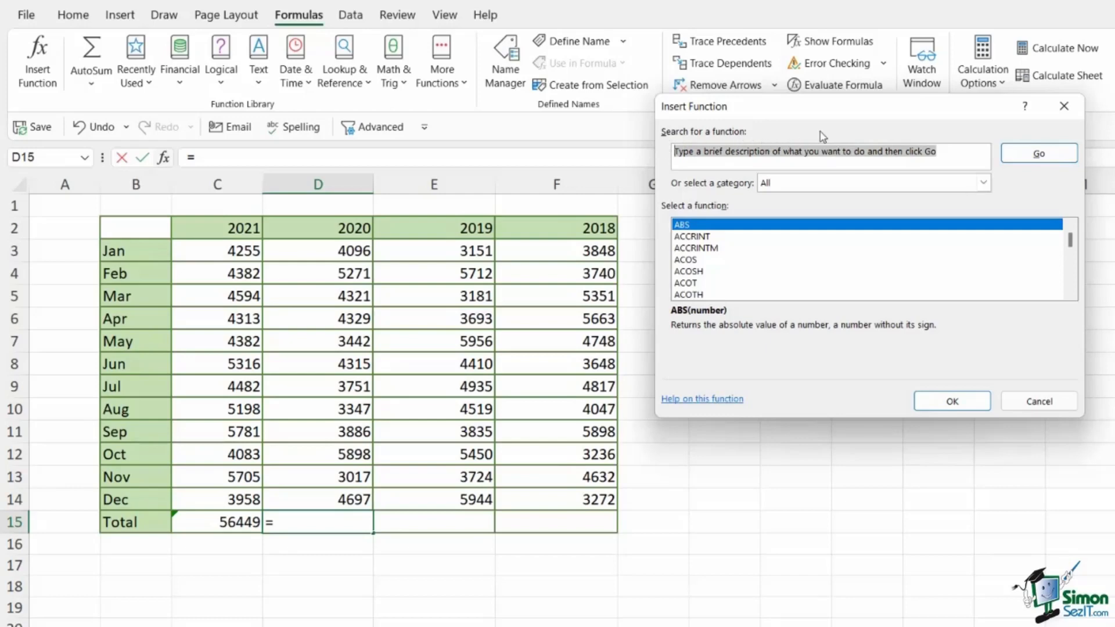
{"action": "type", "text": "add numb"}
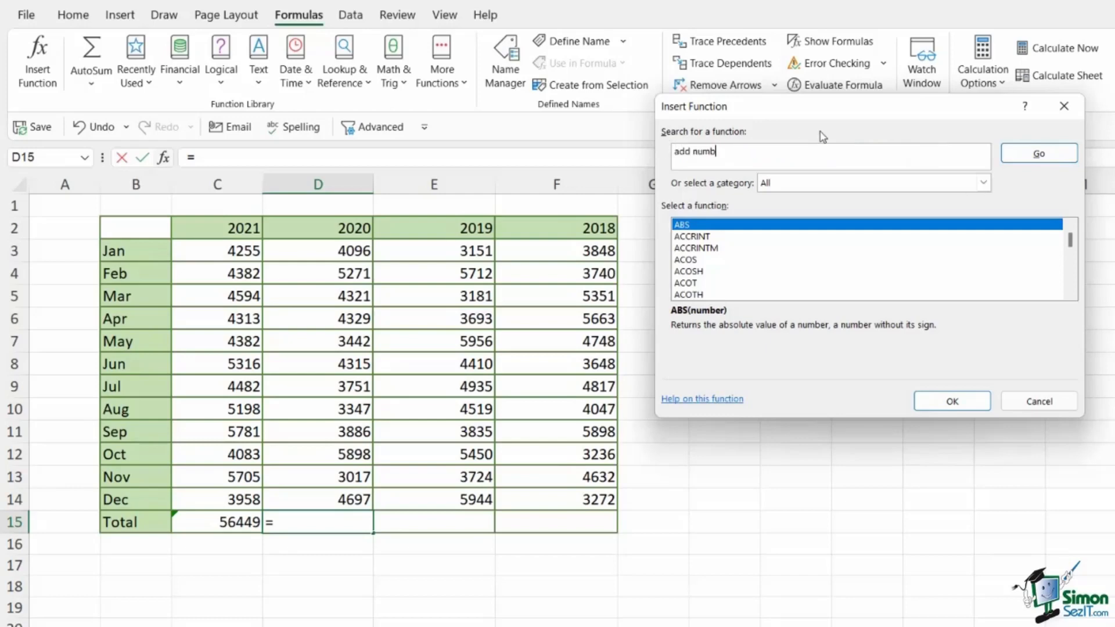
{"action": "type", "text": "ers"}
{"action": "left_click", "coordinate": [1040, 154]}
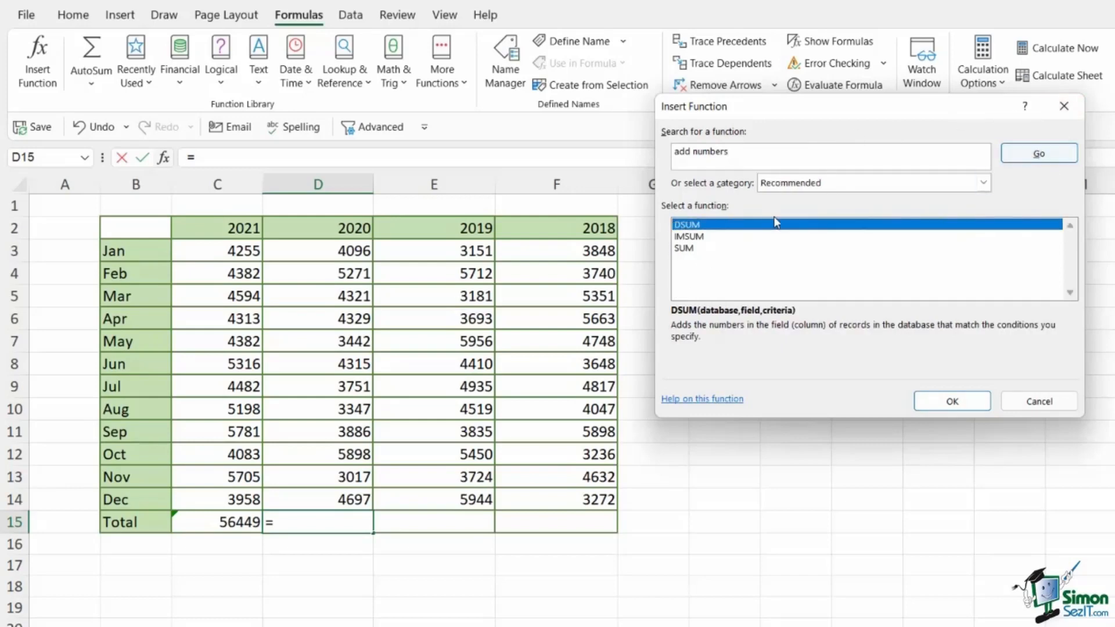
{"action": "left_click", "coordinate": [689, 250]}
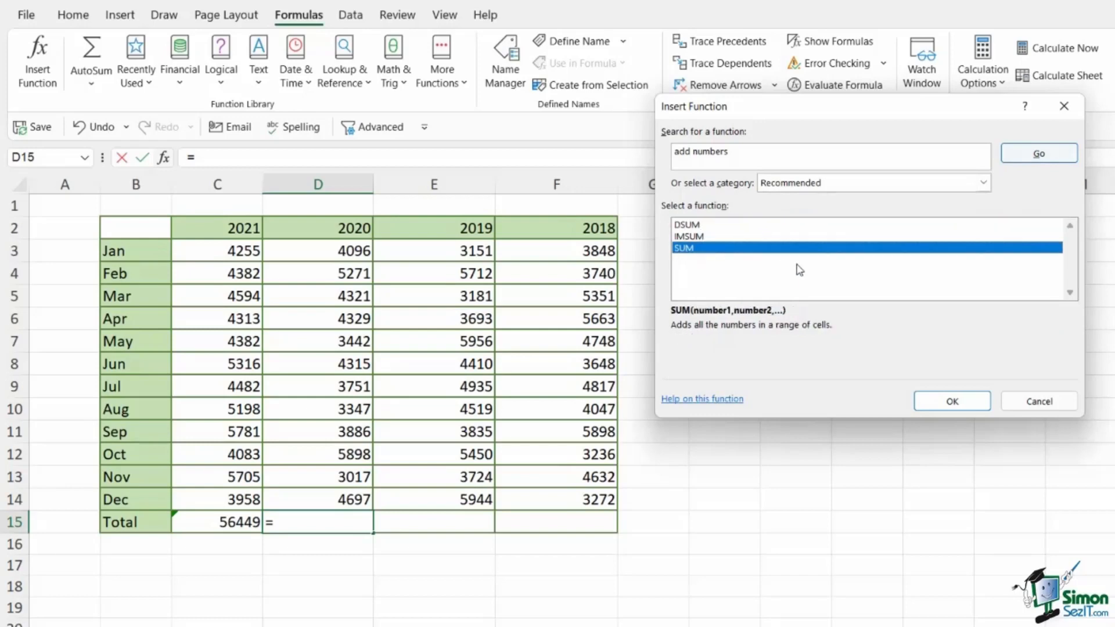
{"action": "double_click", "coordinate": [691, 249]}
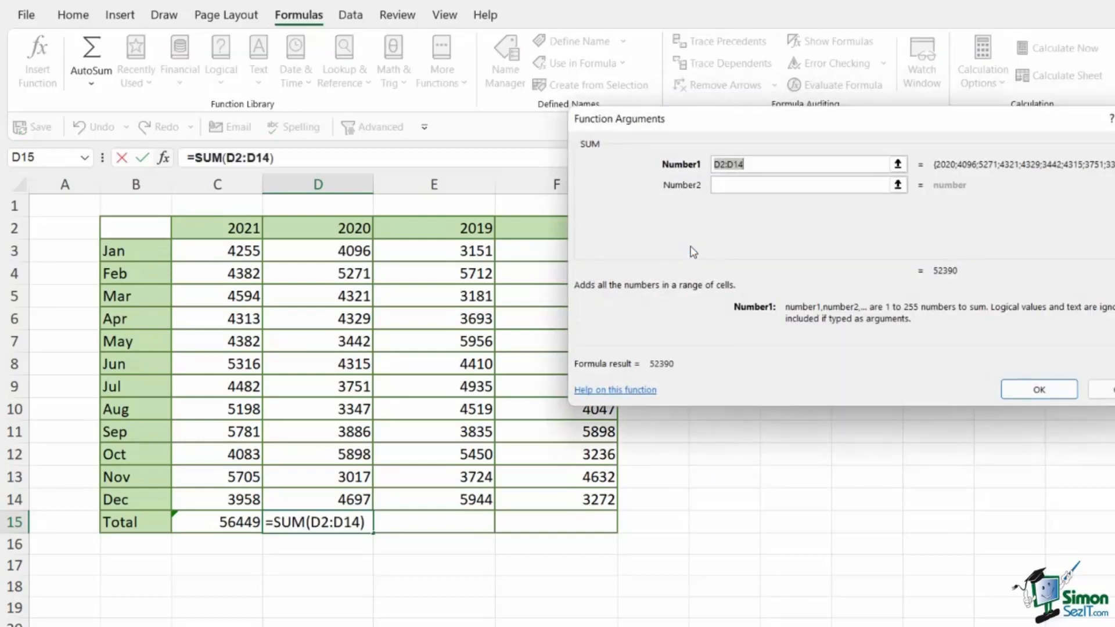
Replace the suggested Number1 range with D3:D14 and insert the SUM formula in cell D15
{"action": "left_click_drag", "start_coordinate": [739, 124], "coordinate": [819, 123]}
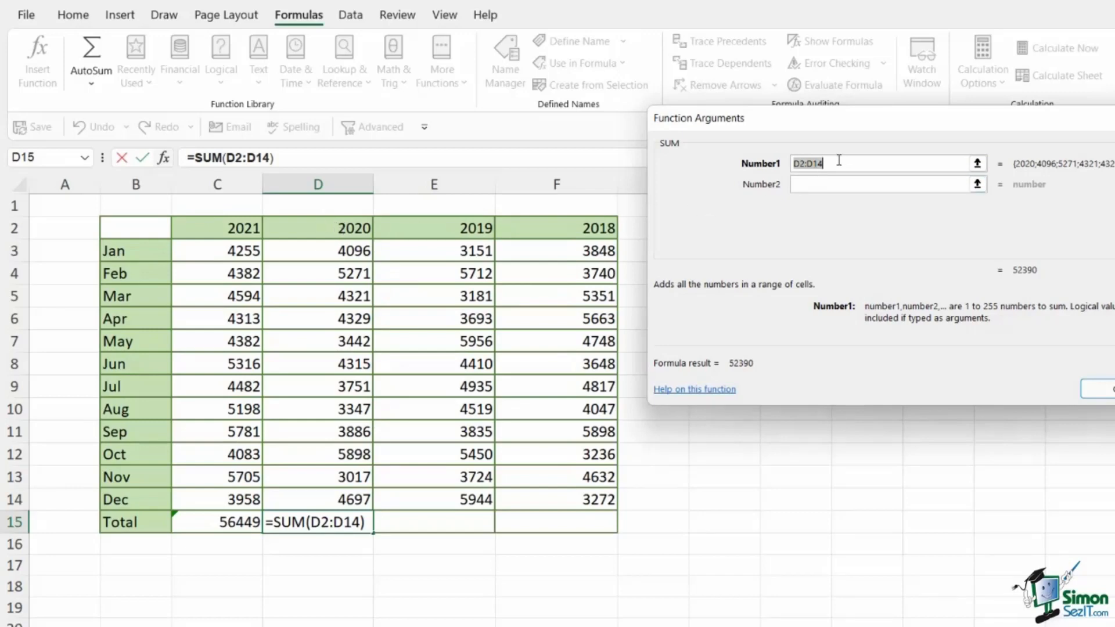
{"action": "key", "text": "BackSpace"}
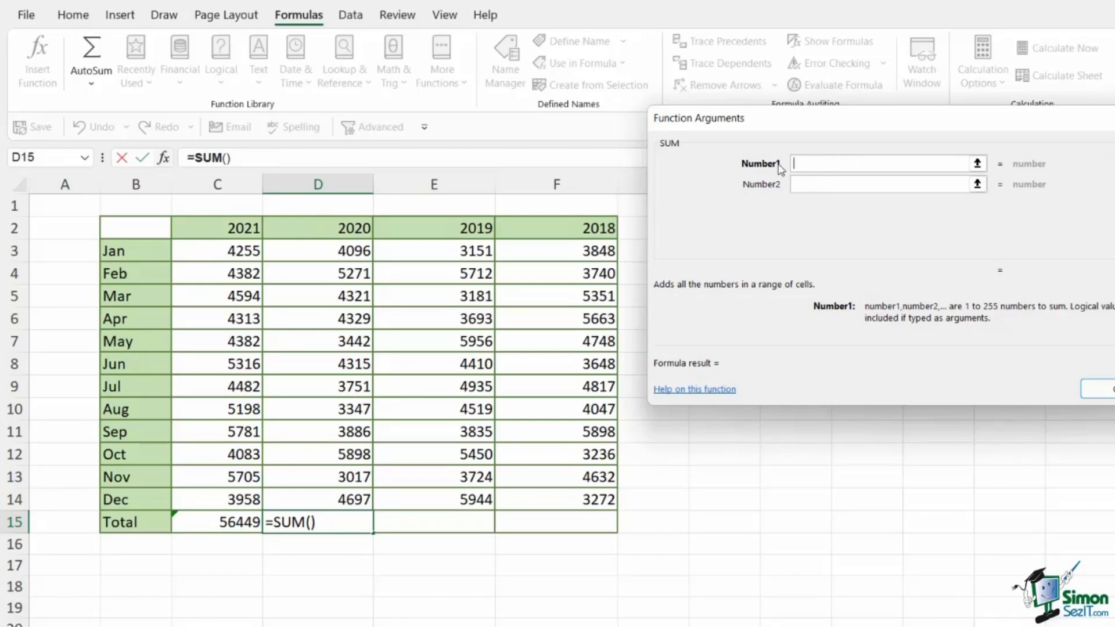
{"action": "left_click_drag", "start_coordinate": [326, 246], "coordinate": [316, 498]}
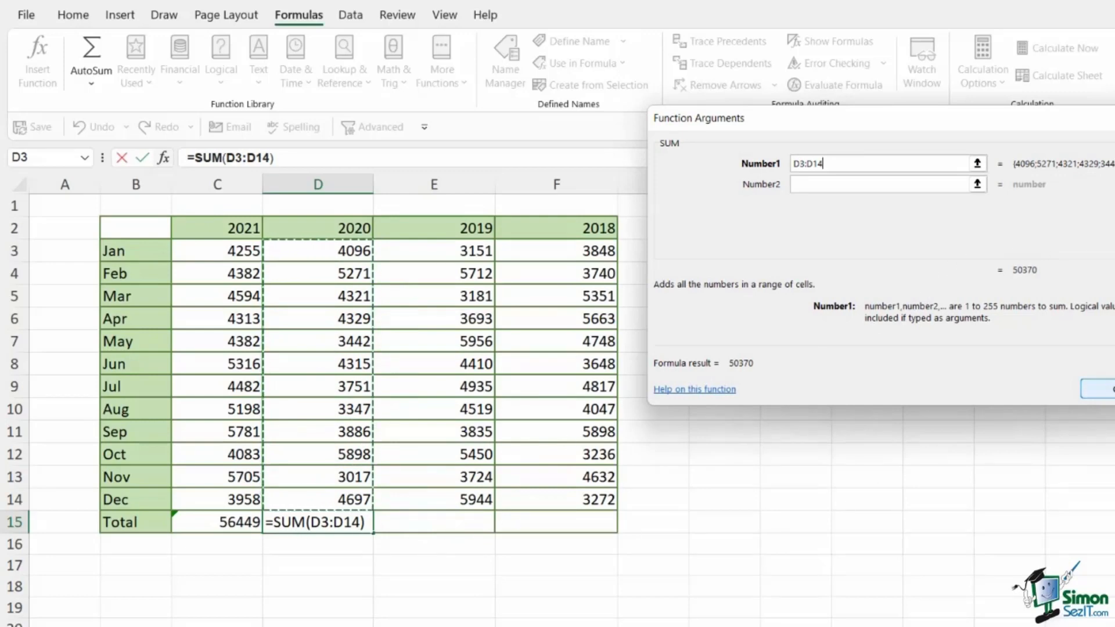
{"action": "left_click", "coordinate": [1097, 389]}
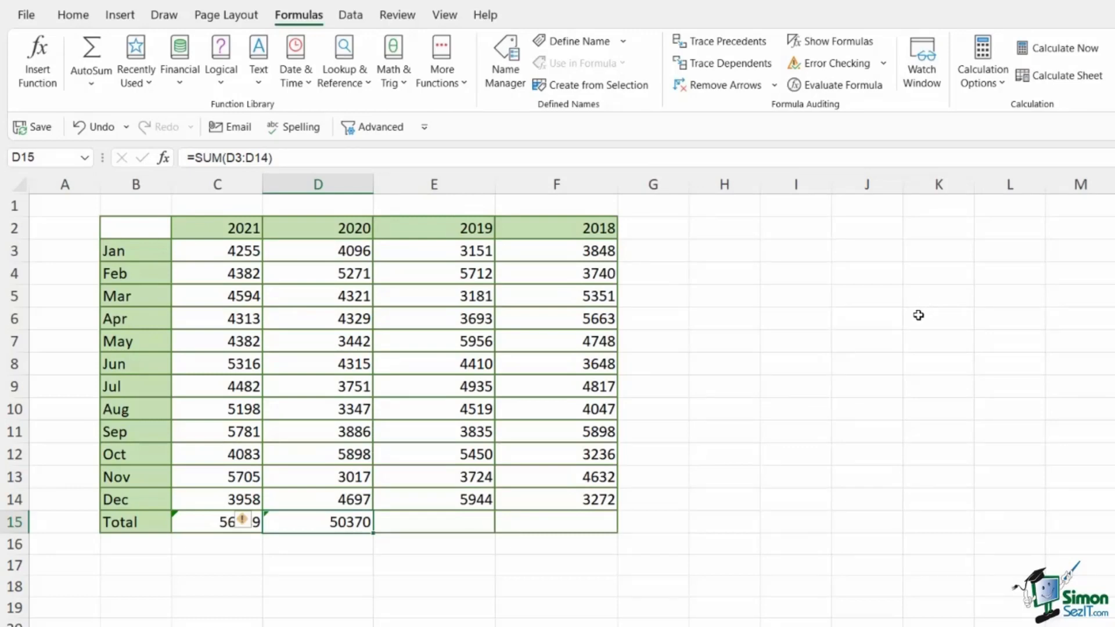
Total the 2019 column in cell E15 with AutoSum, adjusting the summed range to E3:E14
{"action": "left_click", "coordinate": [451, 526]}
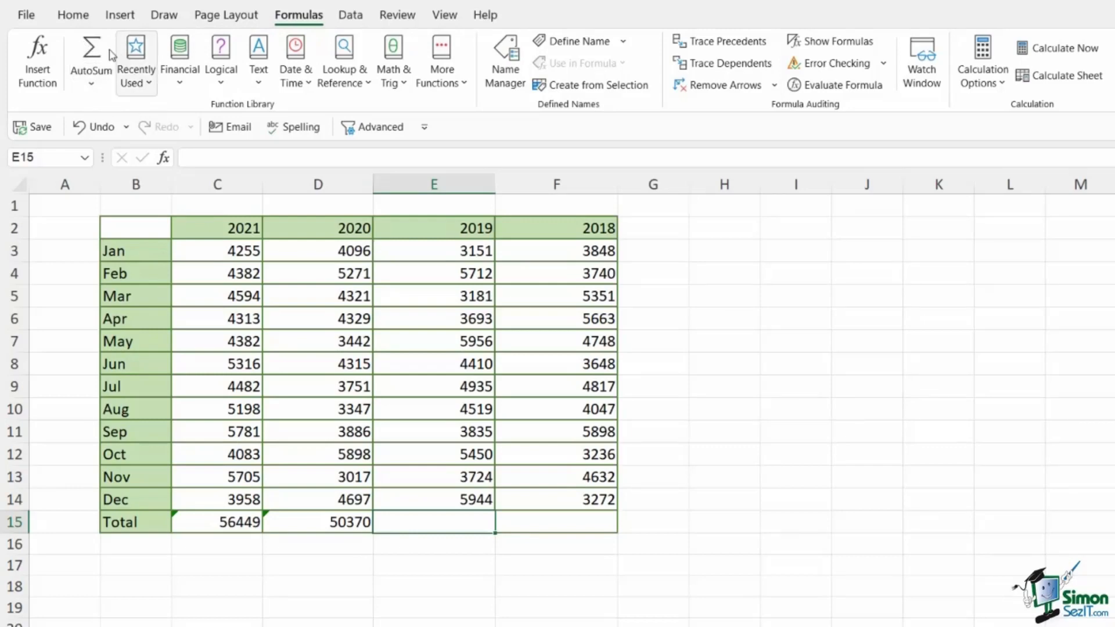
{"action": "left_click", "coordinate": [94, 87]}
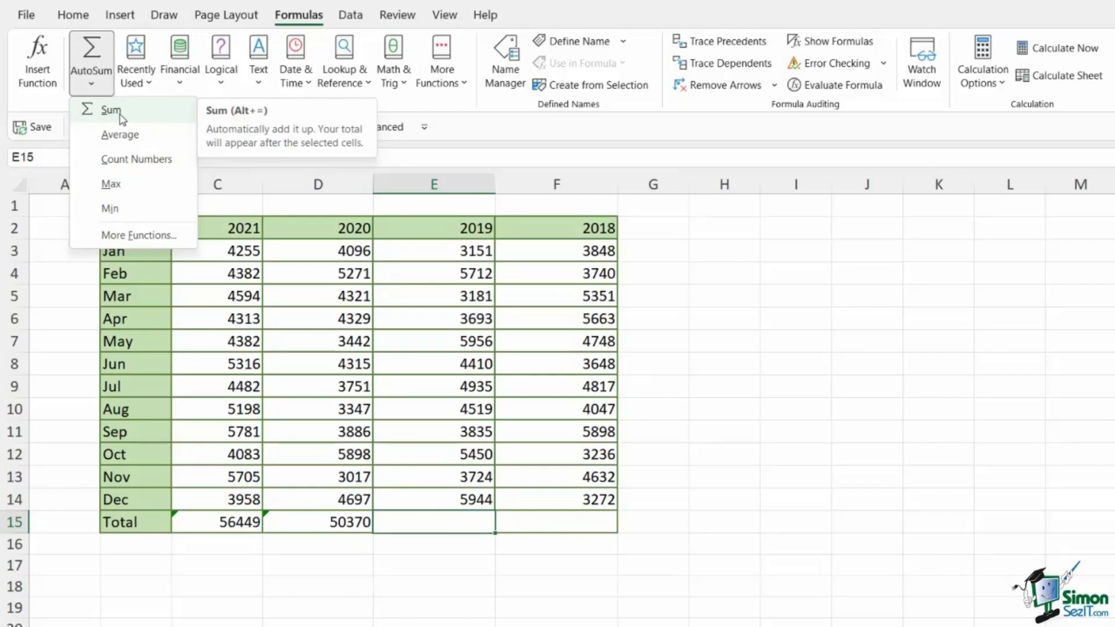
{"action": "left_click", "coordinate": [550, 134]}
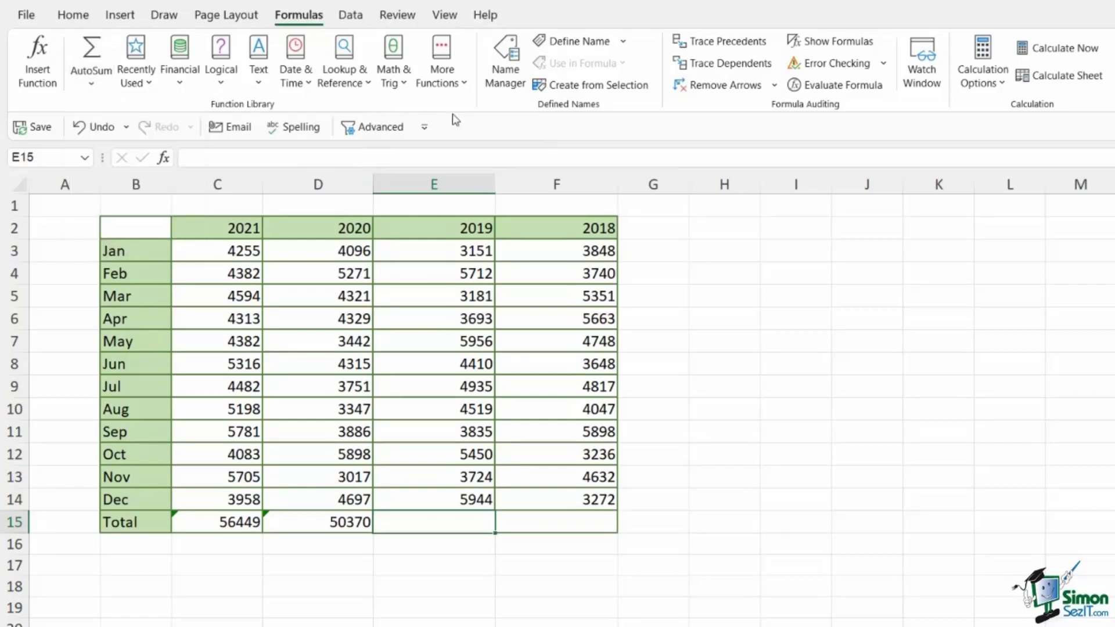
{"action": "left_click", "coordinate": [92, 48]}
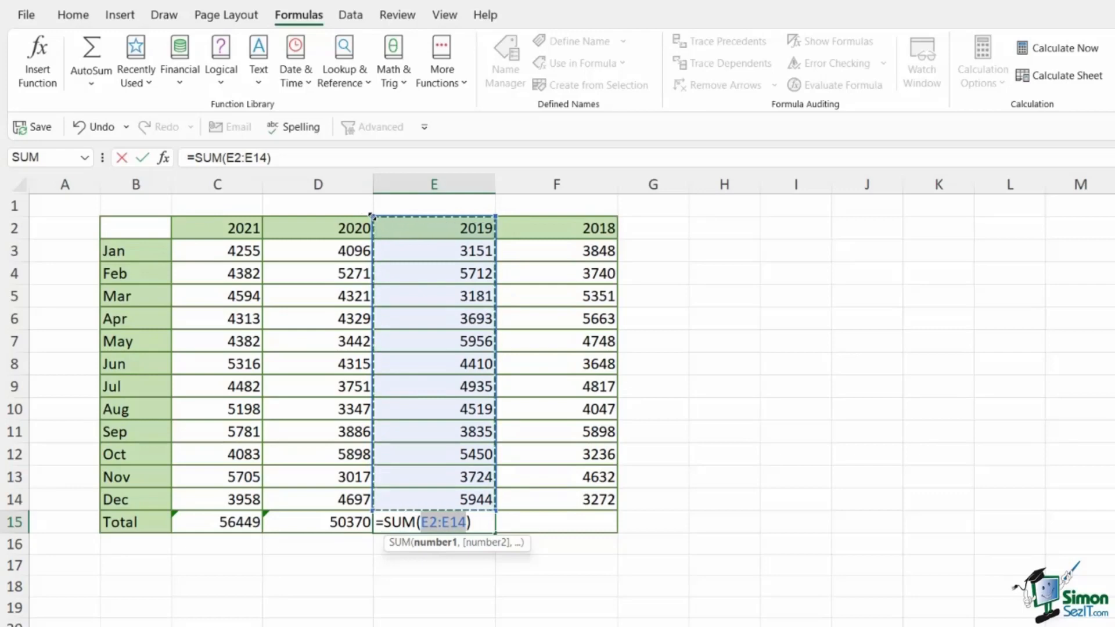
{"action": "left_click_drag", "start_coordinate": [372, 216], "coordinate": [377, 247]}
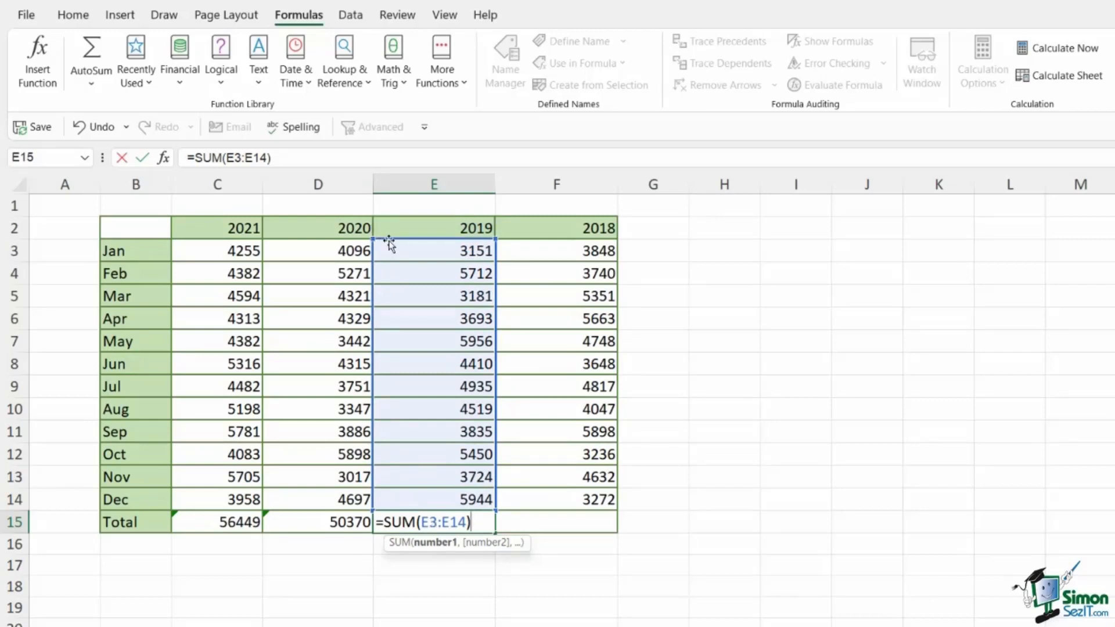
{"action": "key", "text": "Return"}
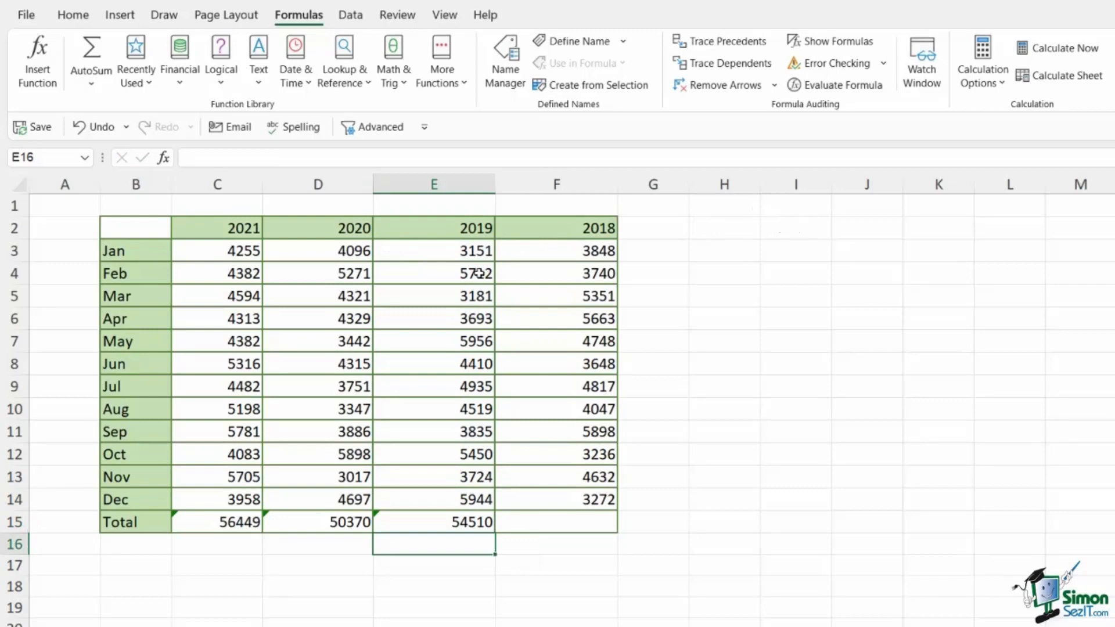
Total the 2018 column in cell F15 with AutoSum, adjusting the summed range to F3:F14
{"action": "left_click", "coordinate": [549, 523]}
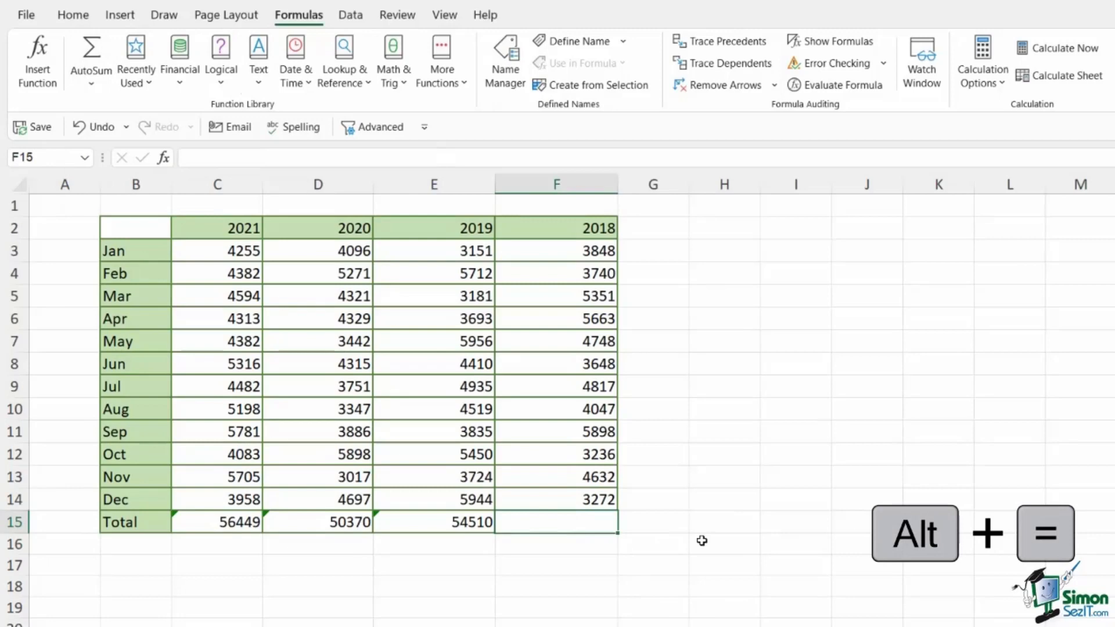
{"action": "key", "text": "alt+equal"}
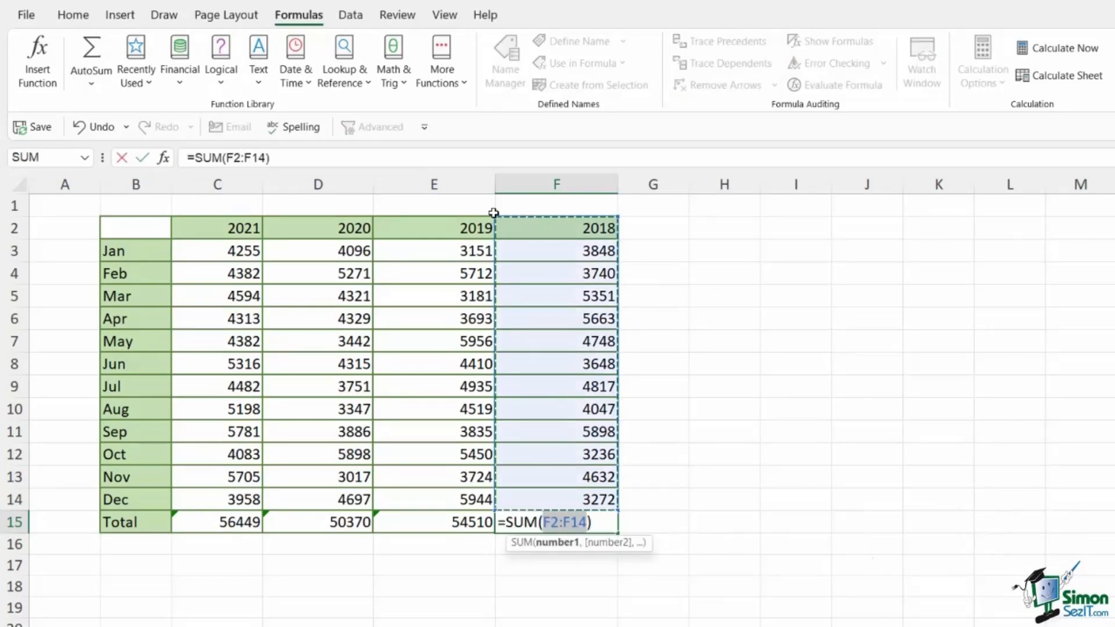
{"action": "left_click_drag", "start_coordinate": [494, 212], "coordinate": [494, 237]}
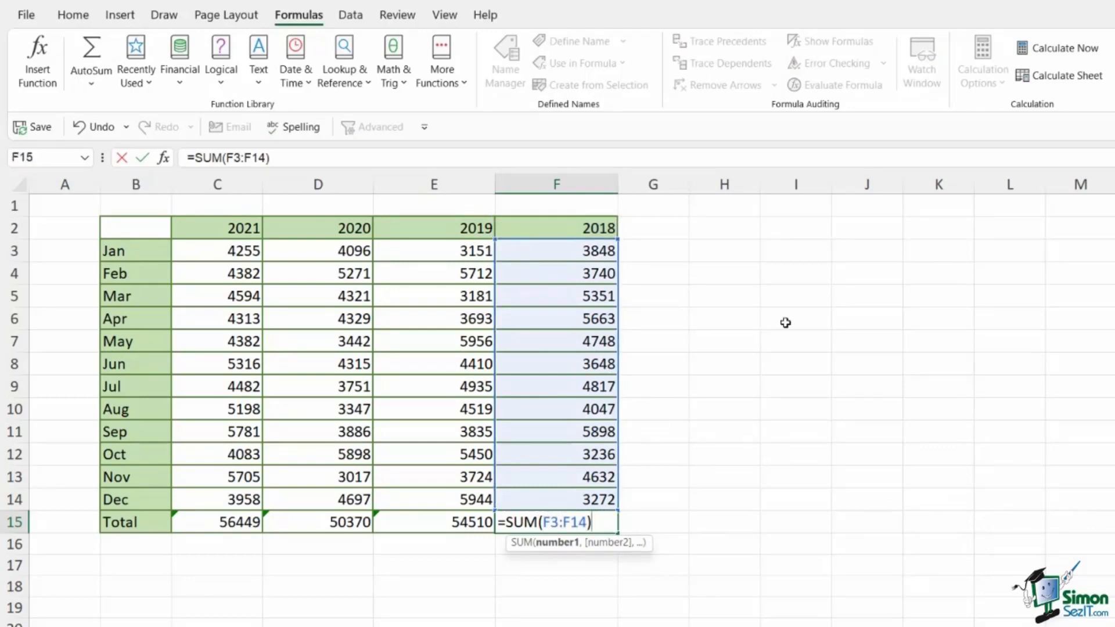
{"action": "key", "text": "Return"}
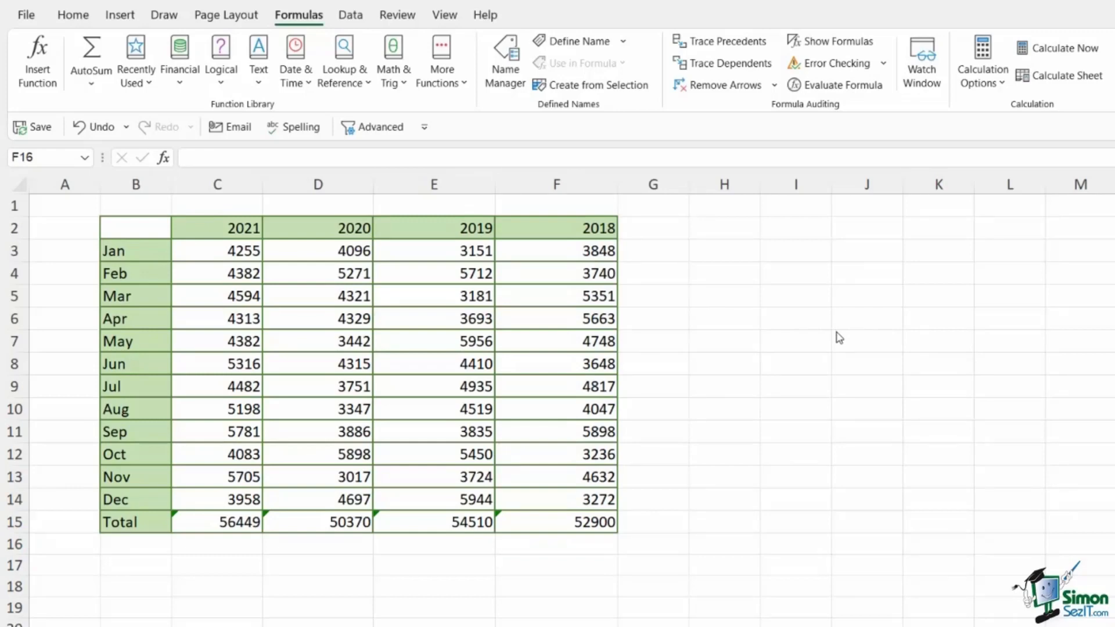
{"action": "left_click", "coordinate": [796, 432]}
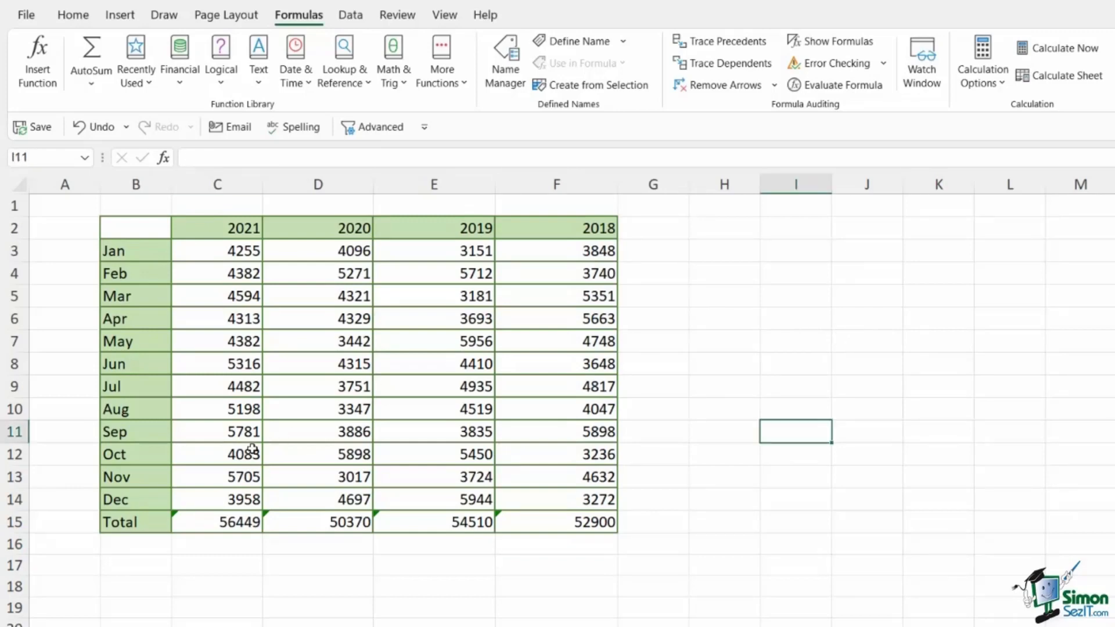
Review the SUM formulas in the yearly totals C15 to F15 and examine the error-checking options for cell C15
{"action": "left_click", "coordinate": [194, 527]}
{"action": "left_click", "coordinate": [296, 525]}
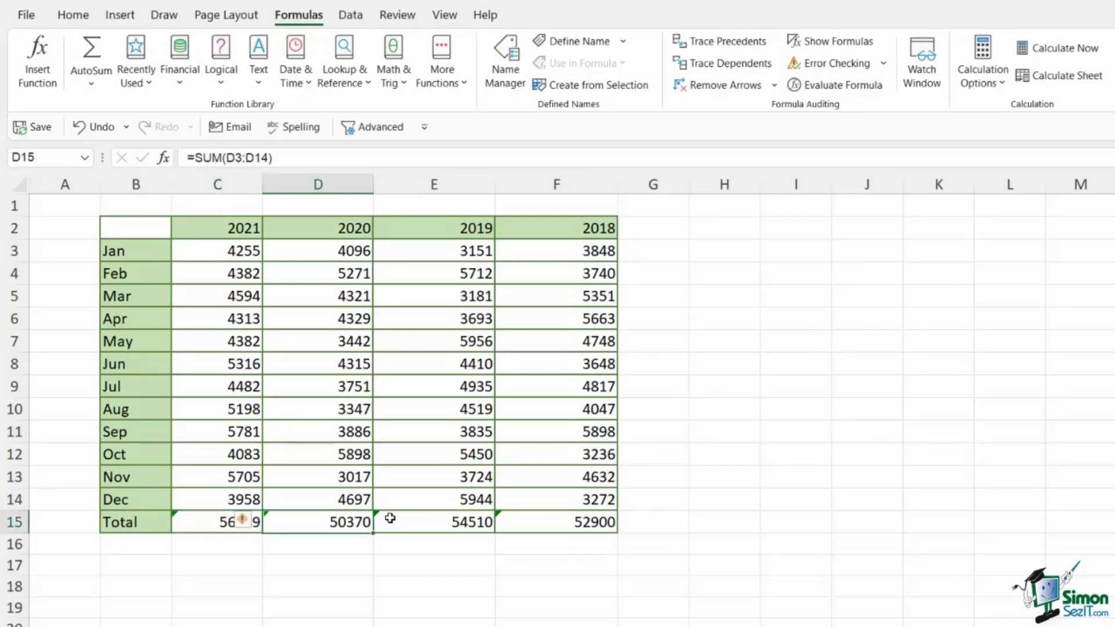
{"action": "left_click", "coordinate": [410, 525]}
{"action": "left_click", "coordinate": [526, 526]}
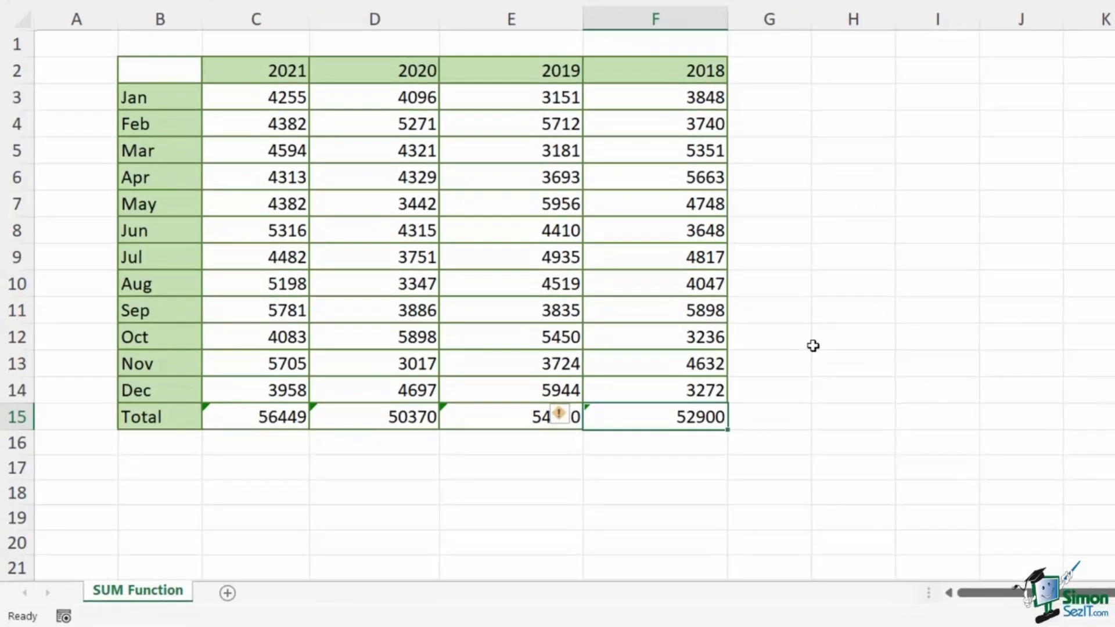
{"action": "left_click", "coordinate": [221, 414]}
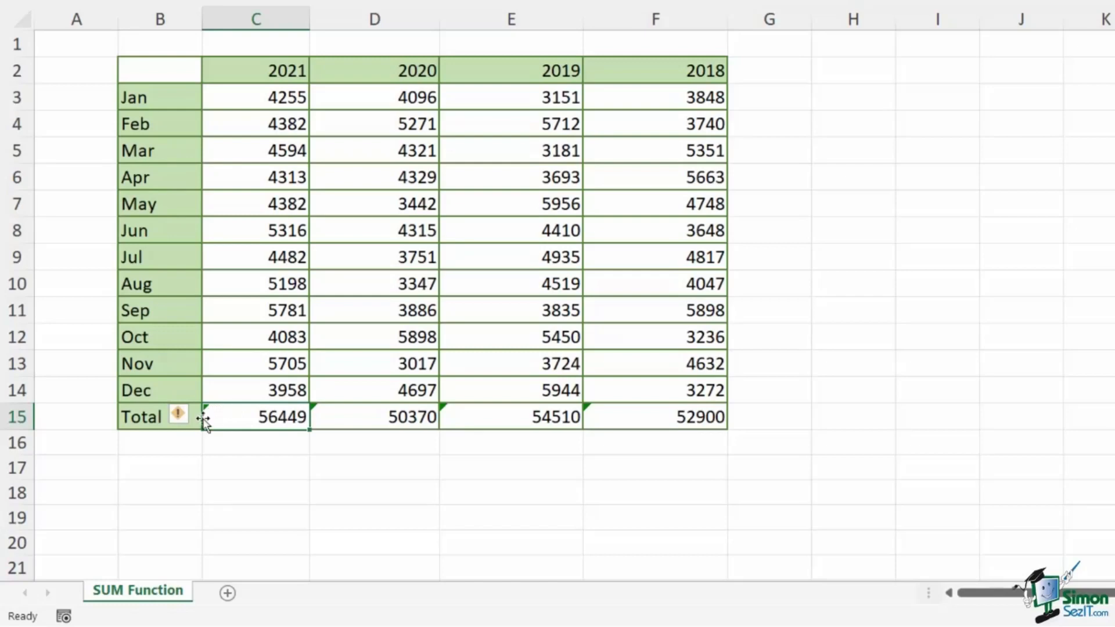
{"action": "mouse_move", "coordinate": [194, 419]}
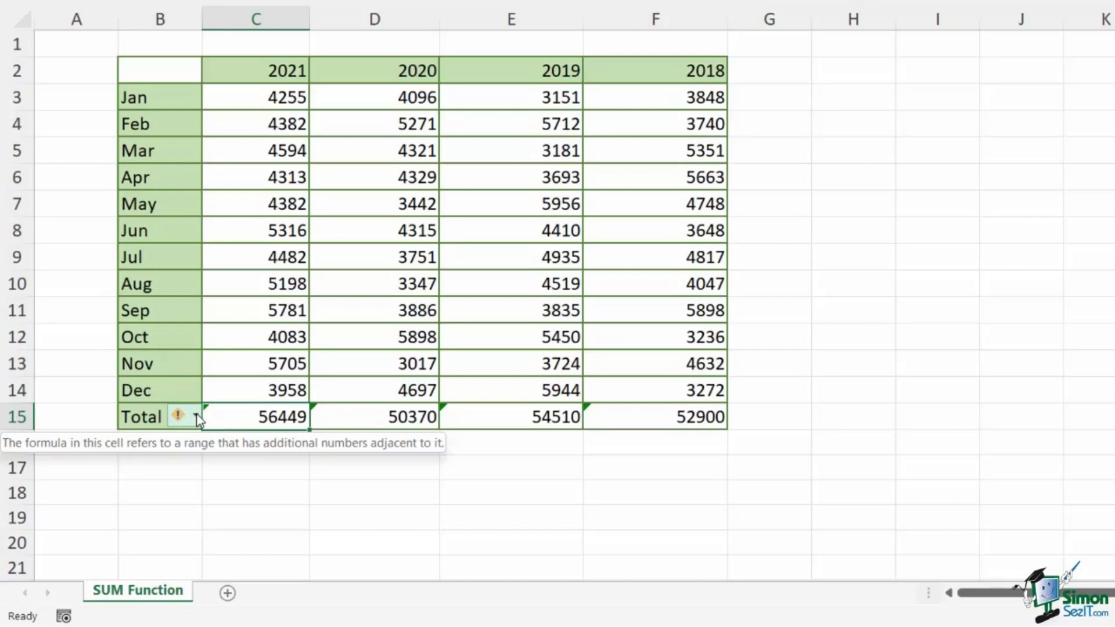
{"action": "left_click", "coordinate": [197, 418]}
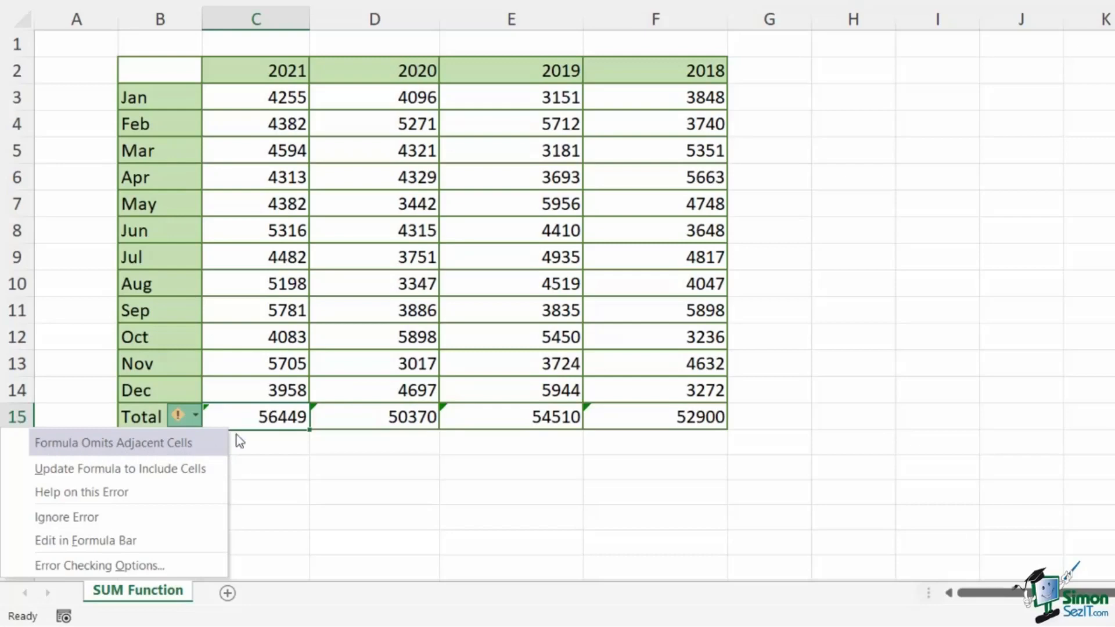
{"action": "left_click", "coordinate": [266, 415]}
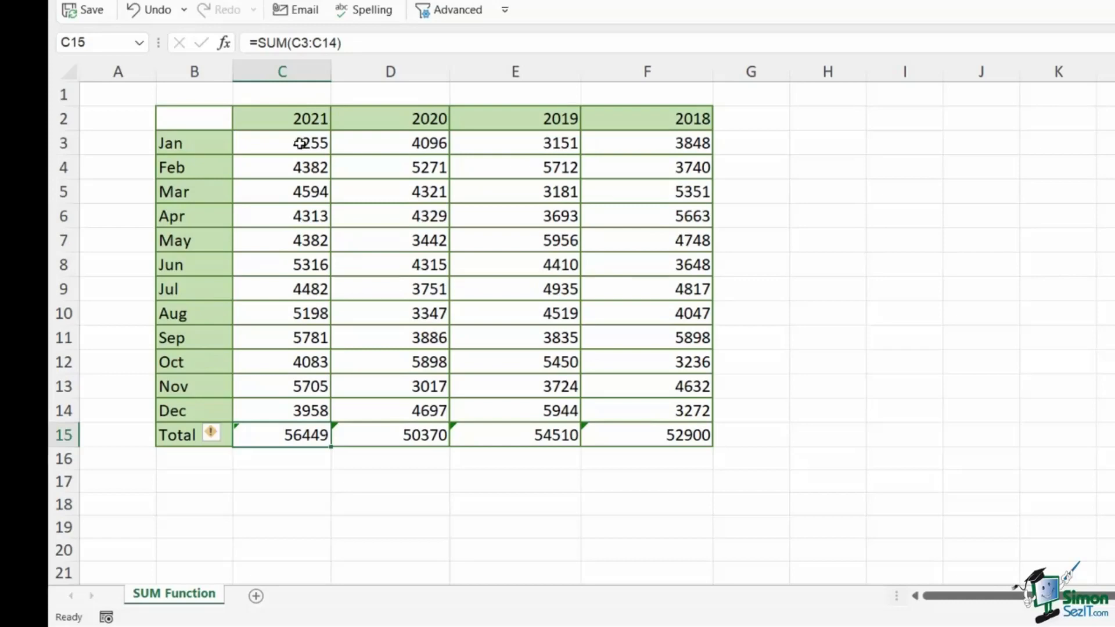
Examine the numeric year headings C2:F2 against the range used by the SUM formula in cell C15
{"action": "left_click_drag", "start_coordinate": [285, 125], "coordinate": [658, 115]}
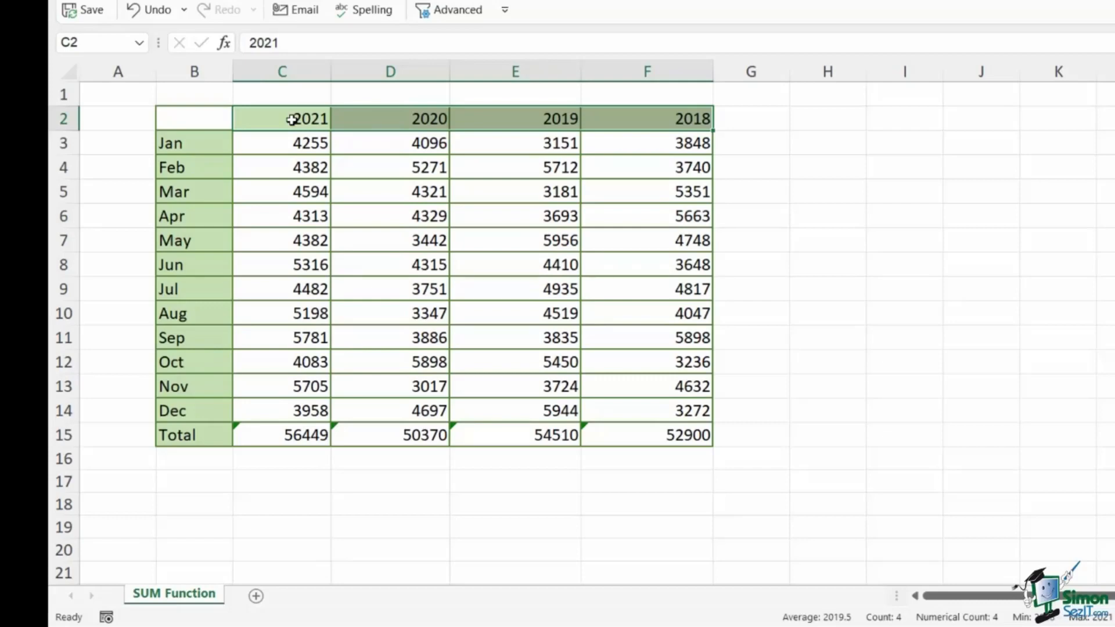
{"action": "left_click", "coordinate": [301, 143]}
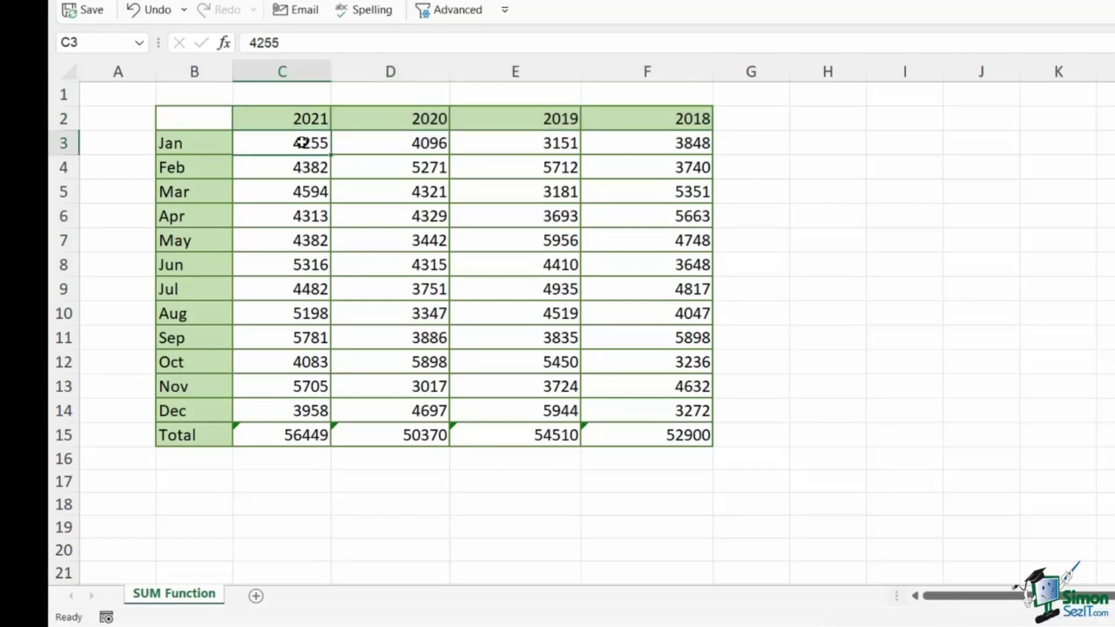
{"action": "left_click", "coordinate": [274, 435]}
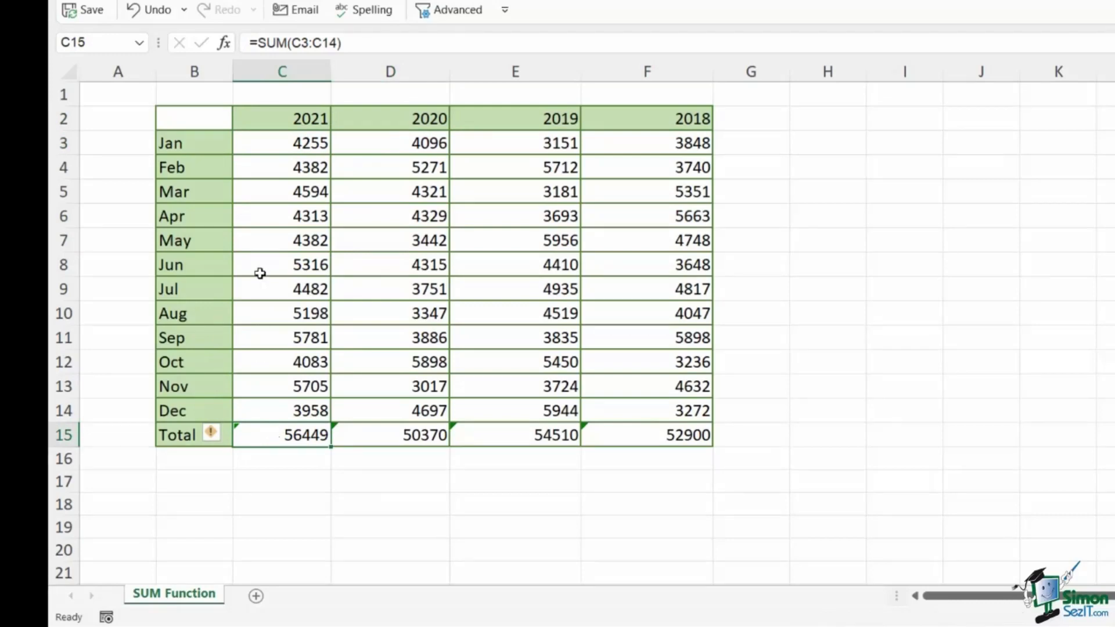
{"action": "left_click", "coordinate": [296, 119]}
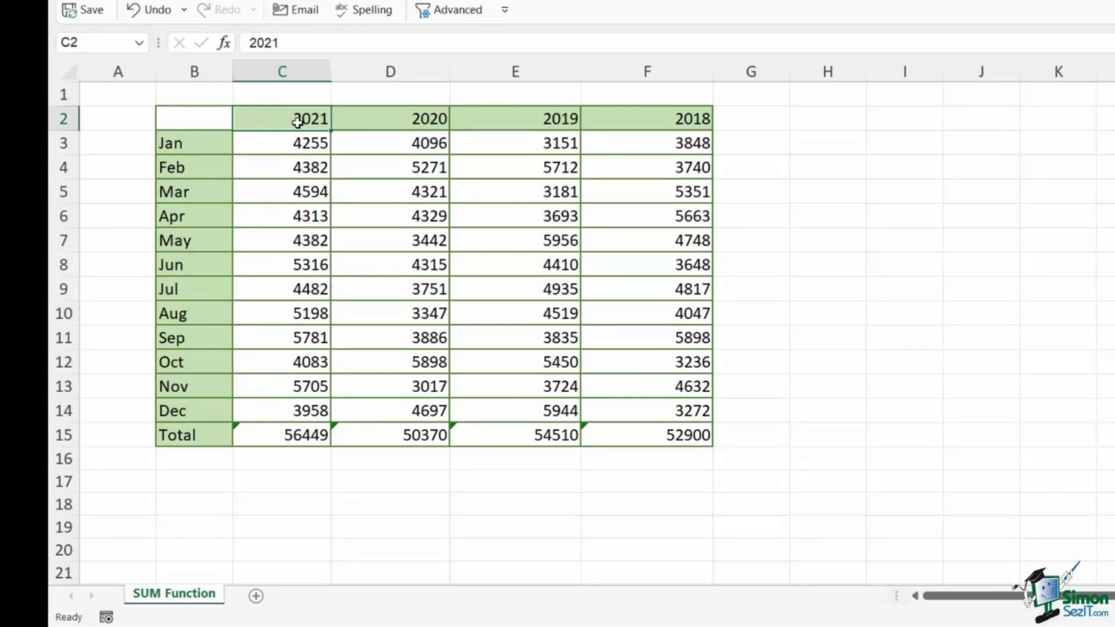
{"action": "left_click_drag", "start_coordinate": [320, 118], "coordinate": [687, 114]}
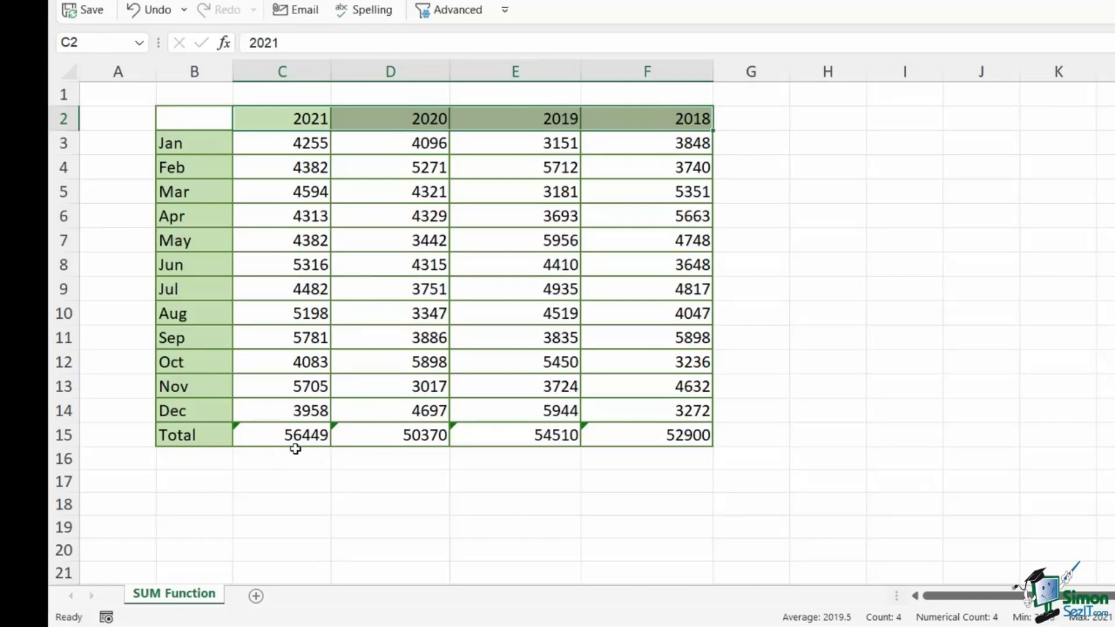
Ignore the formula error flagged on all the yearly totals in C15:F15
{"action": "left_click_drag", "start_coordinate": [256, 434], "coordinate": [647, 433]}
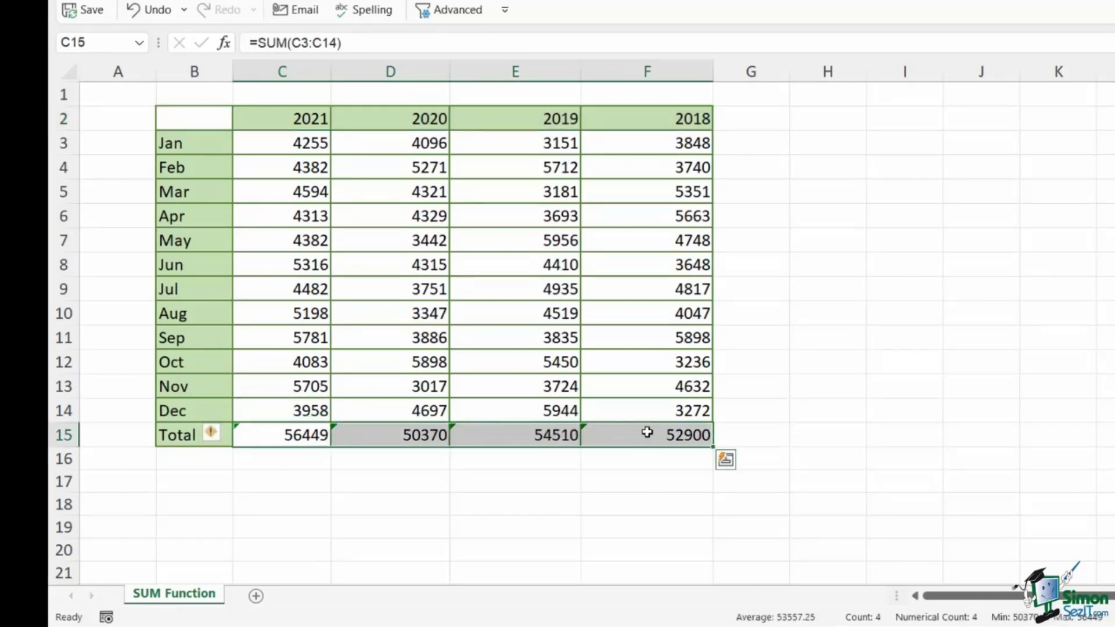
{"action": "left_click", "coordinate": [224, 436]}
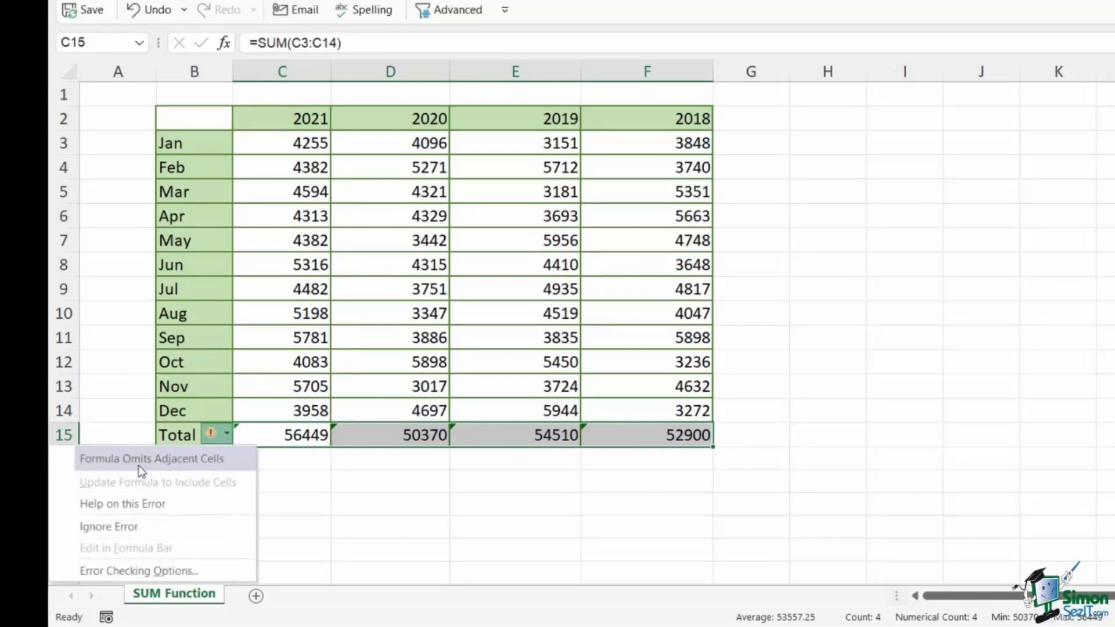
{"action": "left_click", "coordinate": [119, 526]}
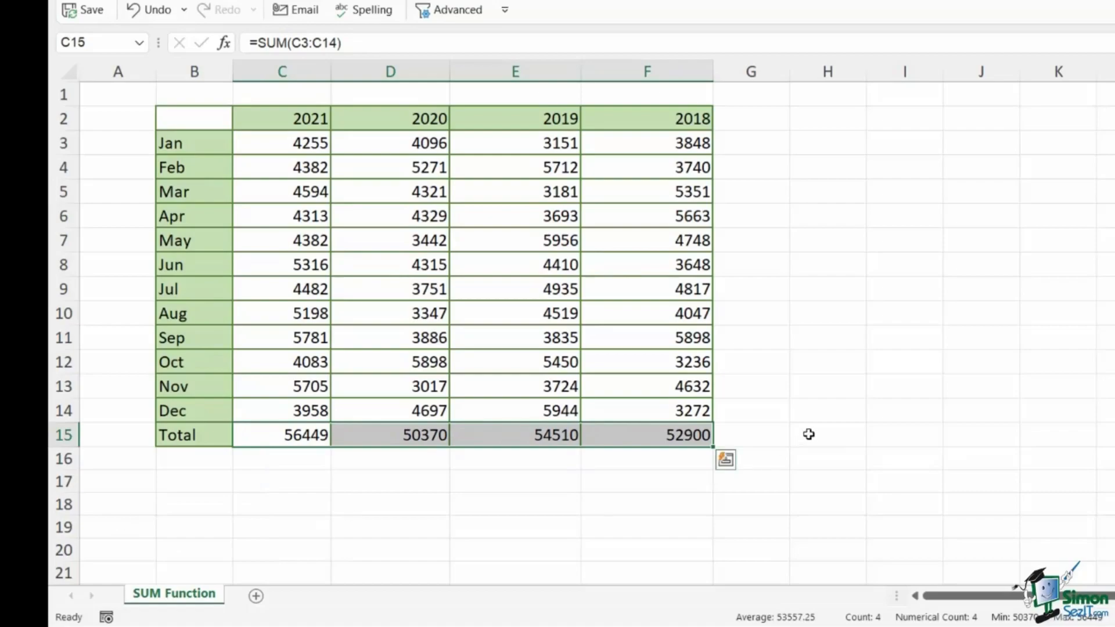